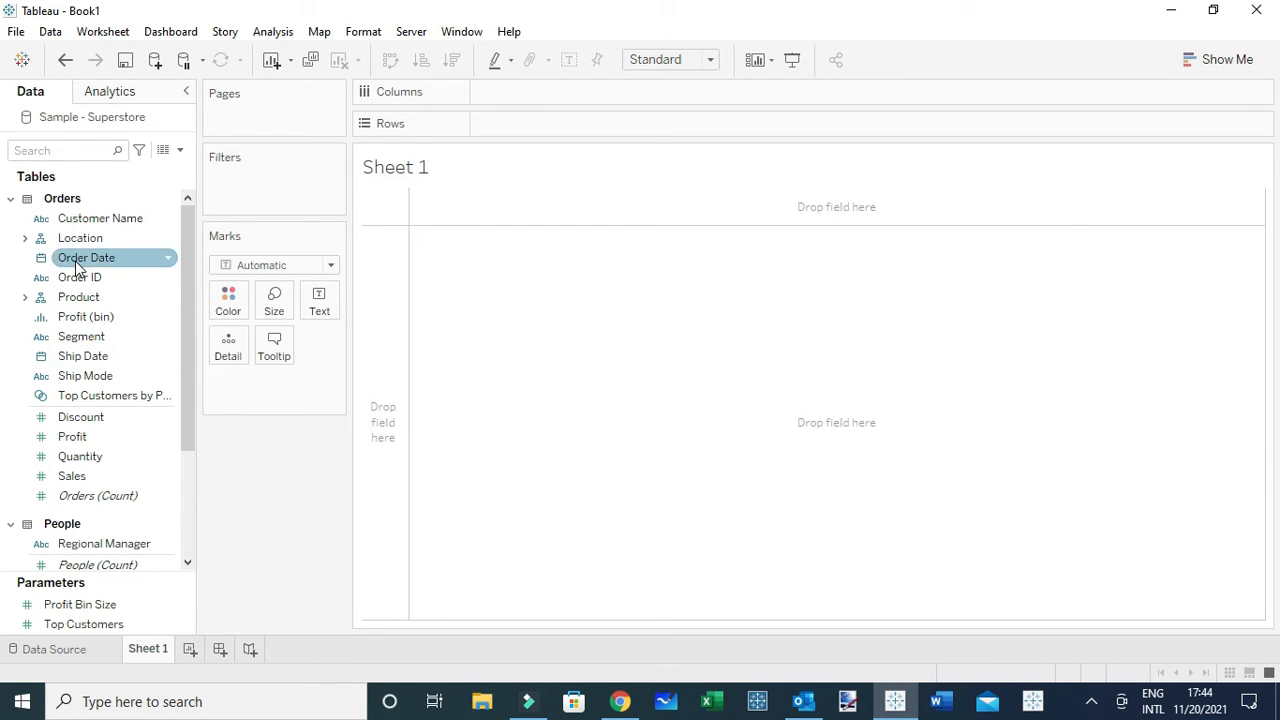
- Place Order Date on Rows as discrete months and Sales on Columns to plot sales by month
{"action": "mouse_move", "coordinate": [77, 262]}
{"action": "left_mouse_down"}
{"action": "mouse_move", "coordinate": [277, 229]}
{"action": "mouse_move", "coordinate": [514, 124]}
{"action": "left_mouse_up"}
{"action": "right_click", "coordinate": [514, 124]}
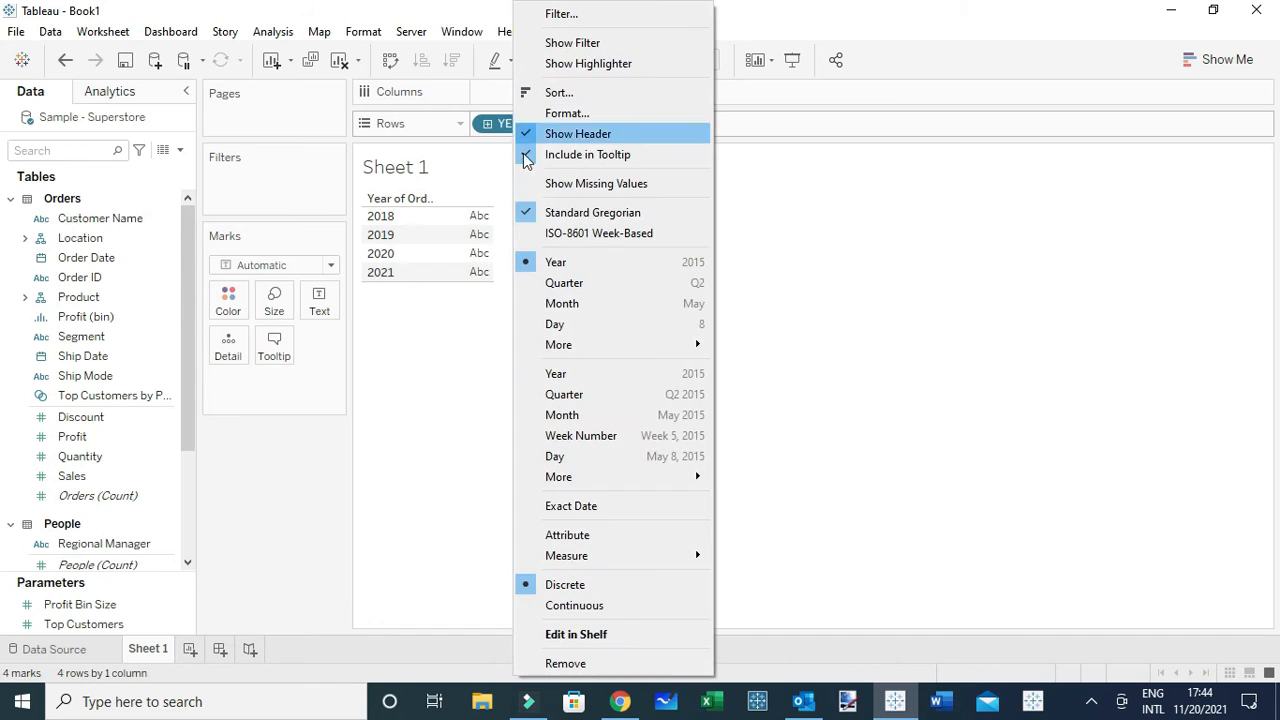
{"action": "left_click", "coordinate": [580, 415]}
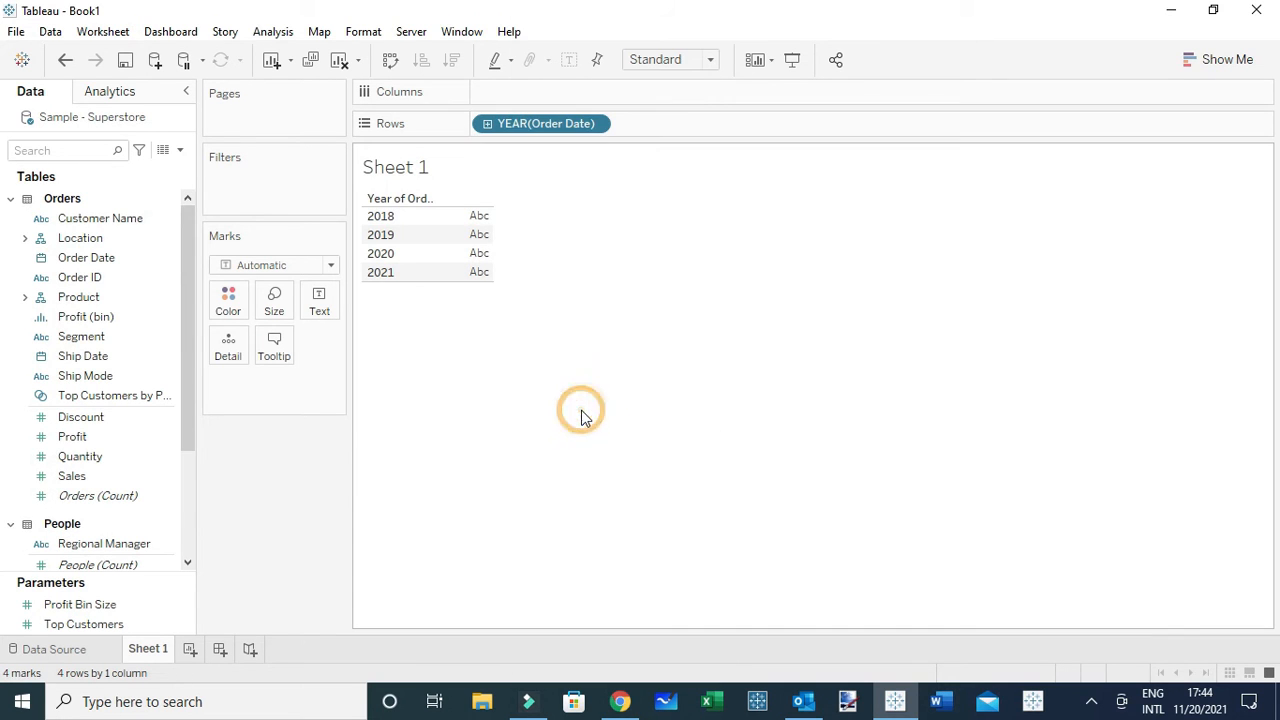
{"action": "right_click", "coordinate": [536, 130]}
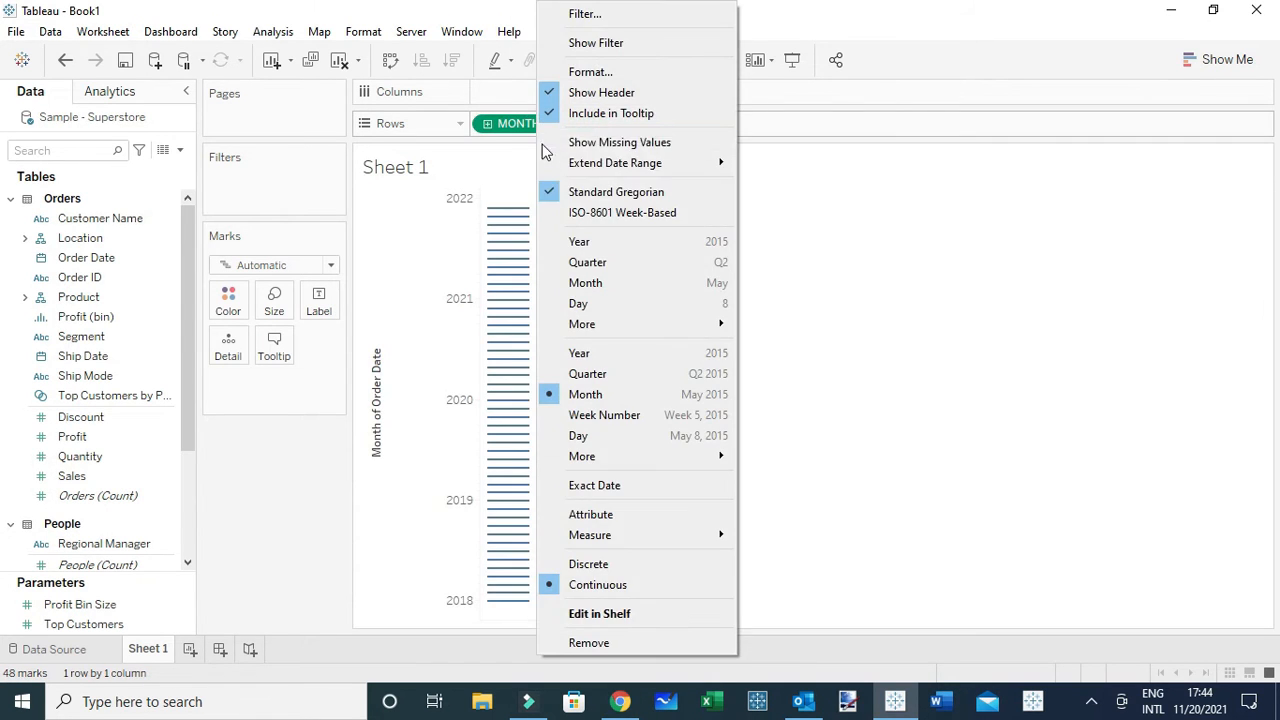
{"action": "left_click", "coordinate": [586, 280]}
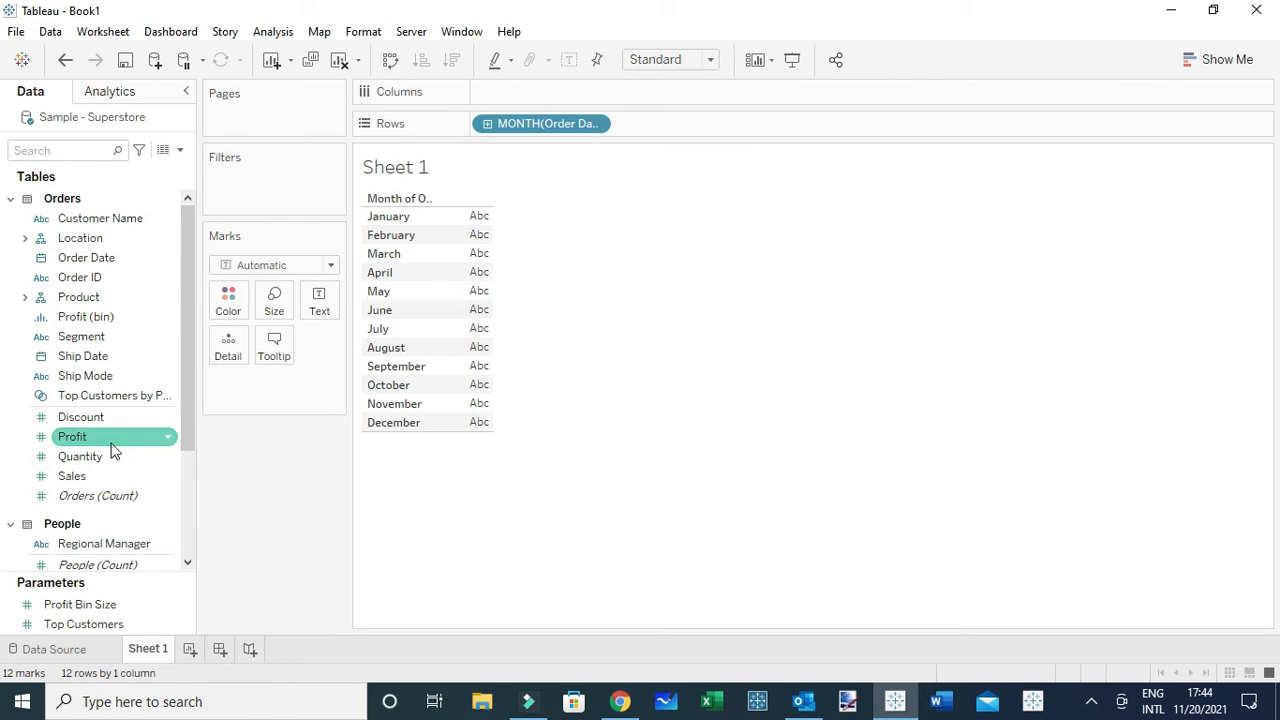
{"action": "left_click_drag", "start_coordinate": [97, 481], "coordinate": [534, 86]}
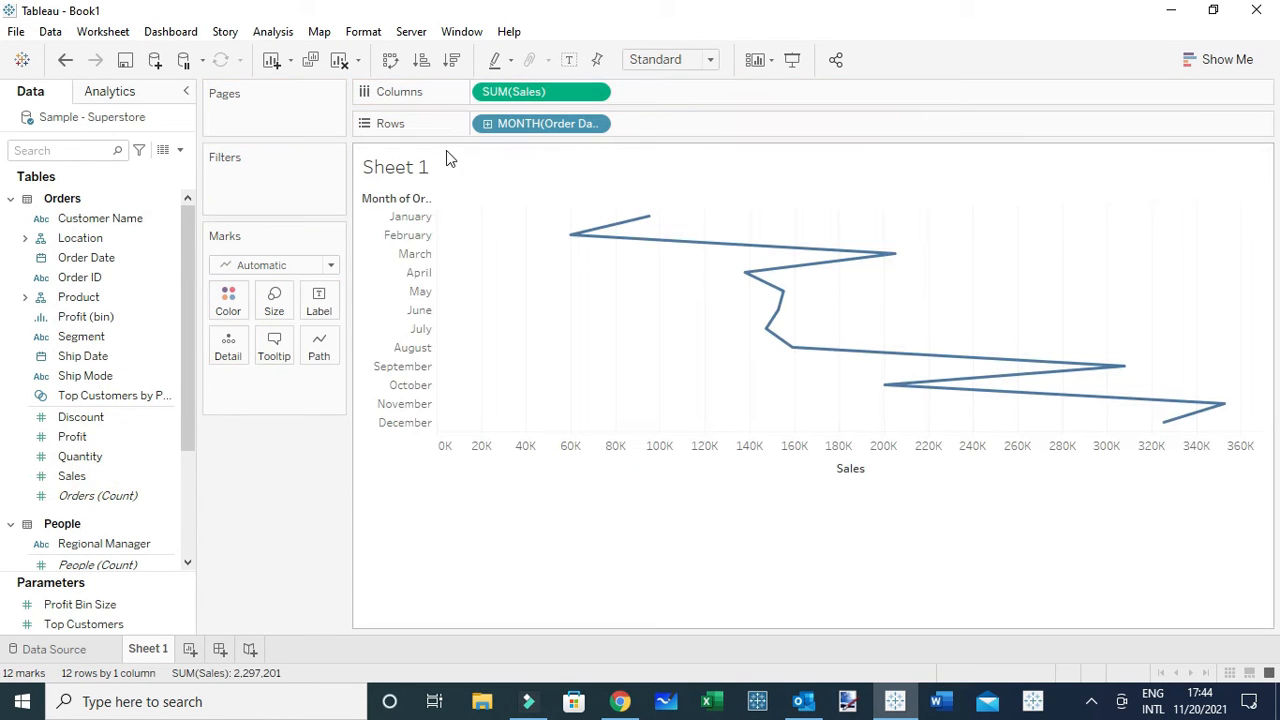
- Hide the worksheet title and the field labels for rows
{"action": "right_click", "coordinate": [418, 172]}
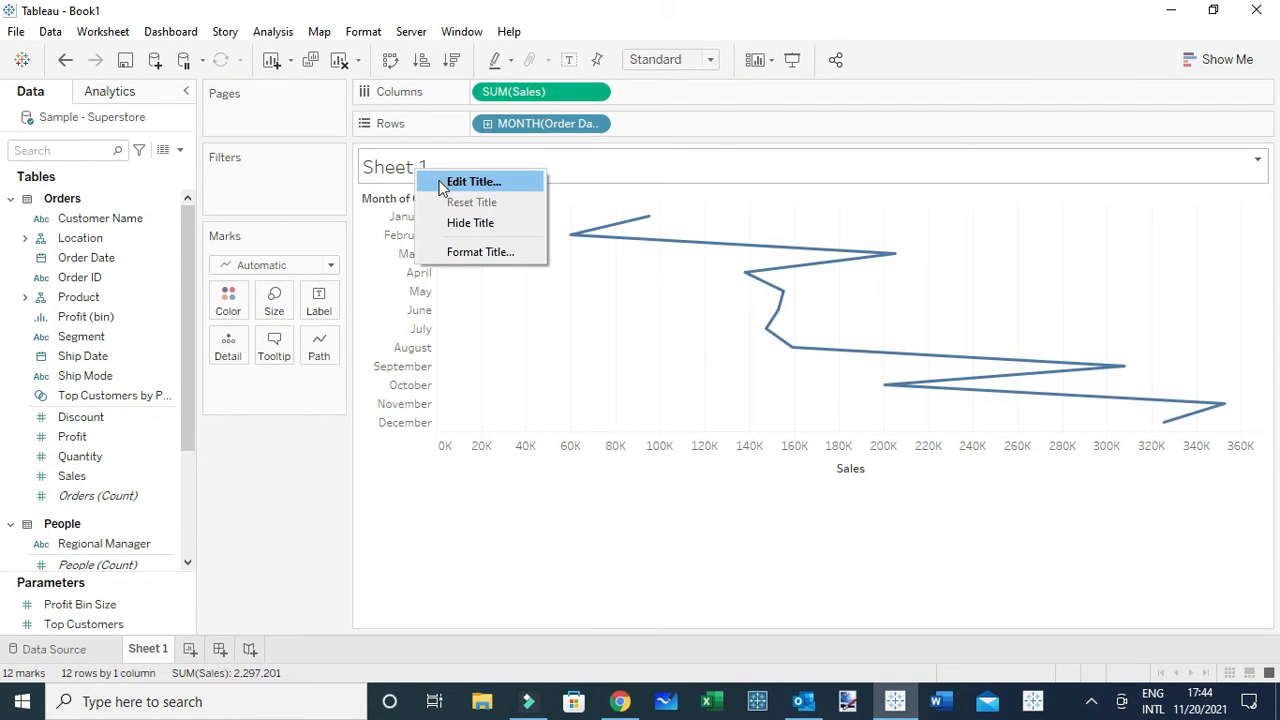
{"action": "left_click", "coordinate": [460, 232]}
{"action": "right_click", "coordinate": [389, 163]}
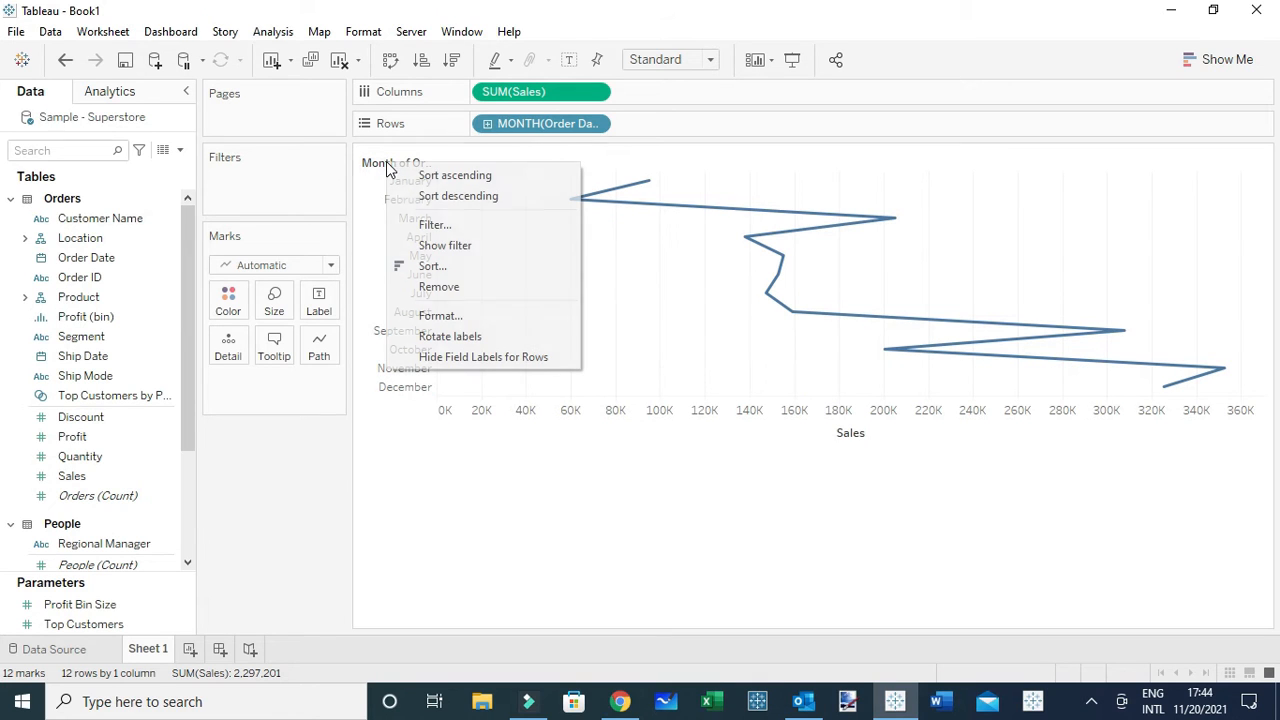
{"action": "left_click", "coordinate": [452, 357]}
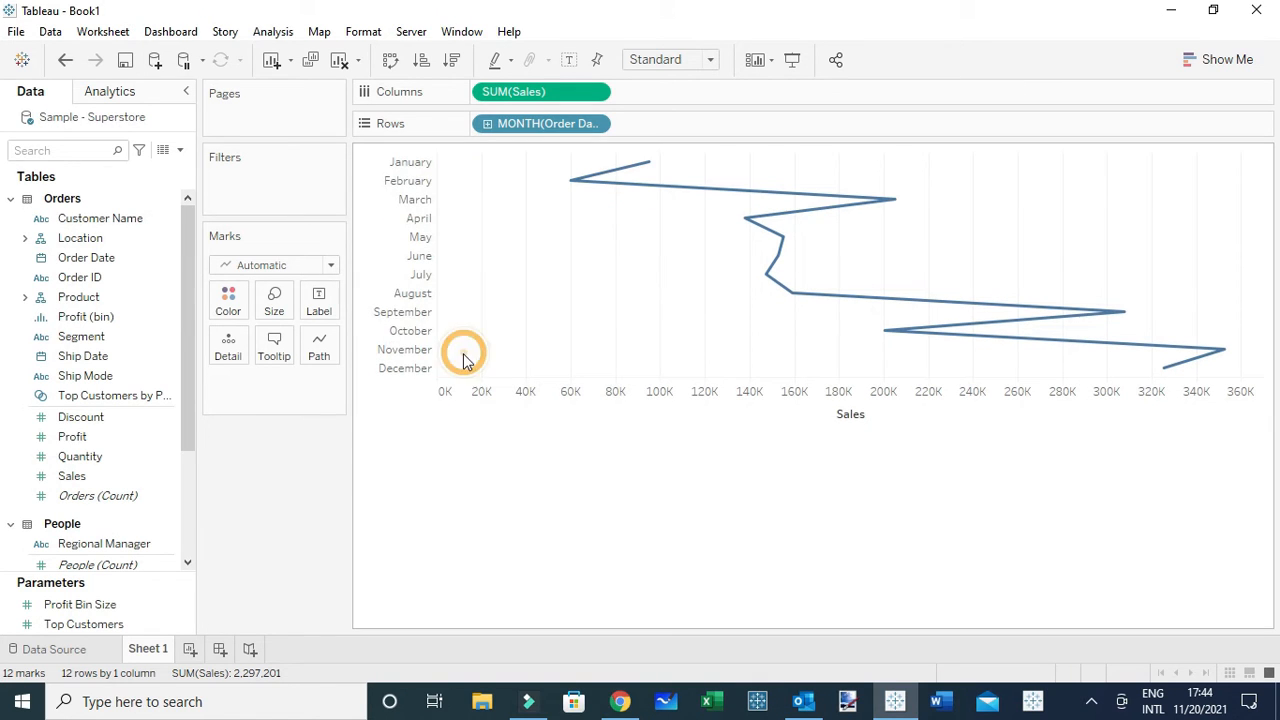
- Change the mark type to Bar and sort the months in descending order of sales
{"action": "left_click", "coordinate": [286, 268]}
{"action": "left_click", "coordinate": [262, 306]}
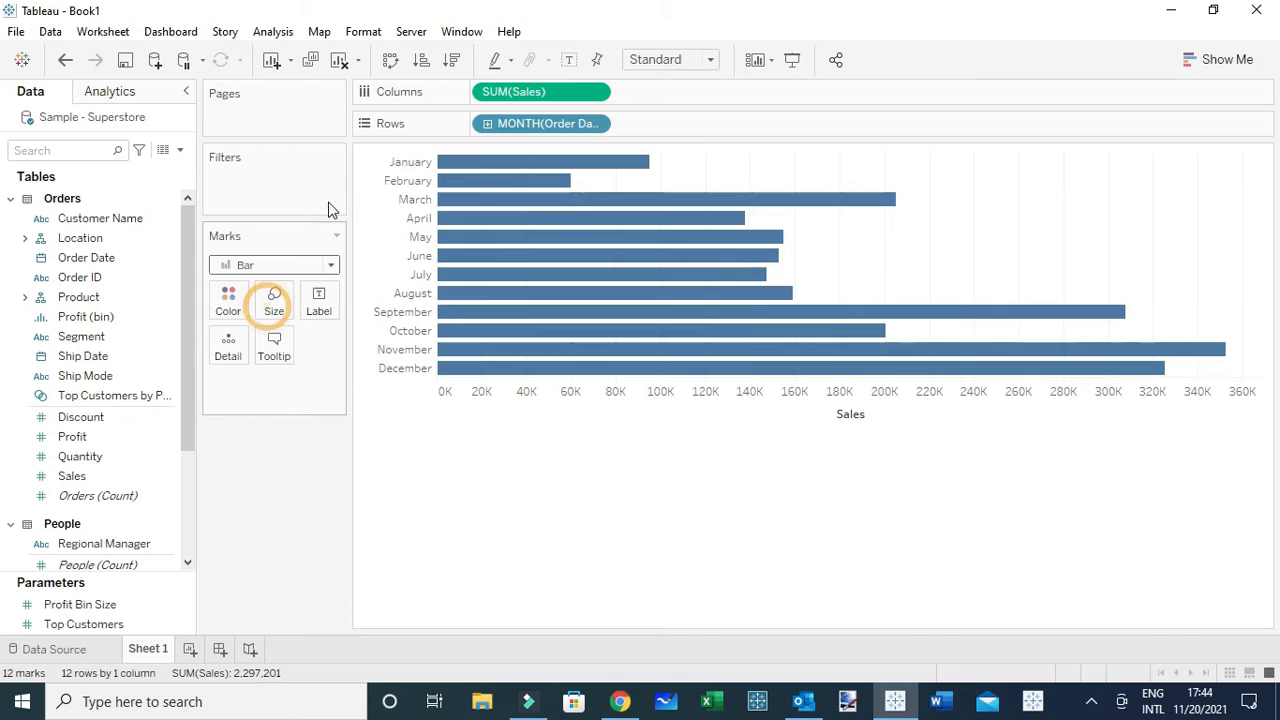
{"action": "left_click", "coordinate": [453, 62]}
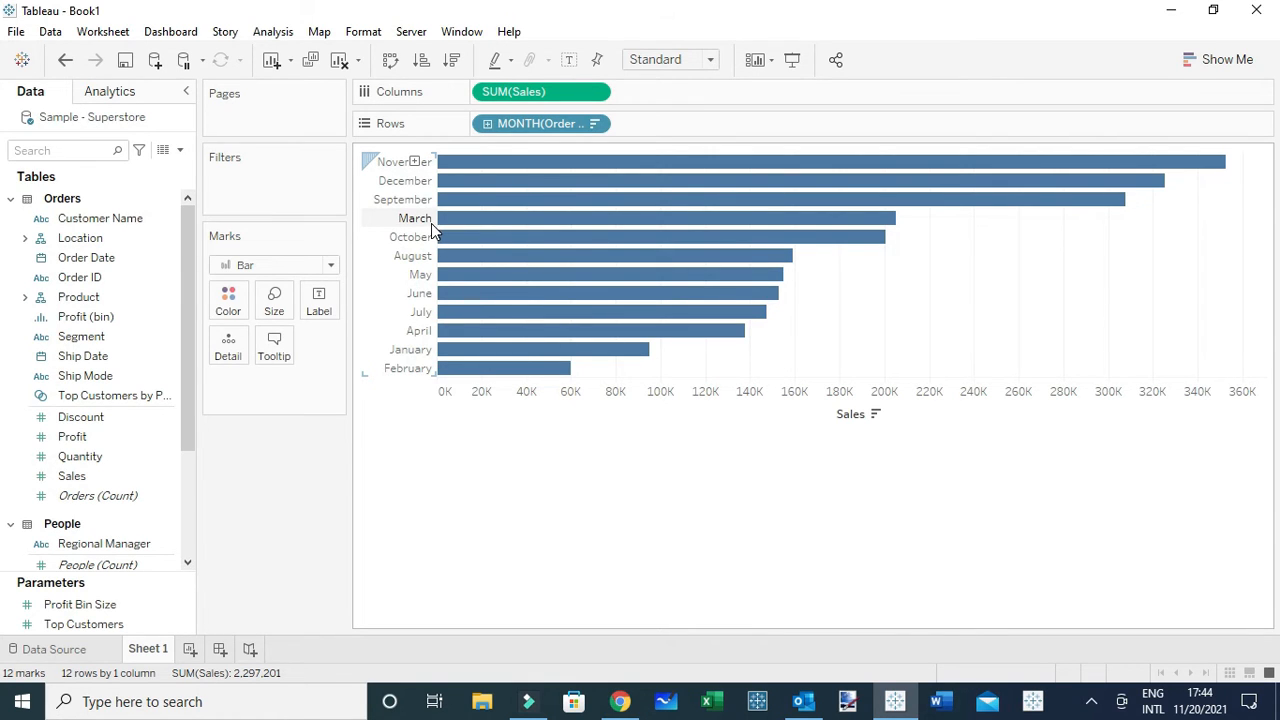
- Add an ad hoc SUM(0) calculation to Columns after SUM(Sales)
{"action": "double_click", "coordinate": [658, 92]}
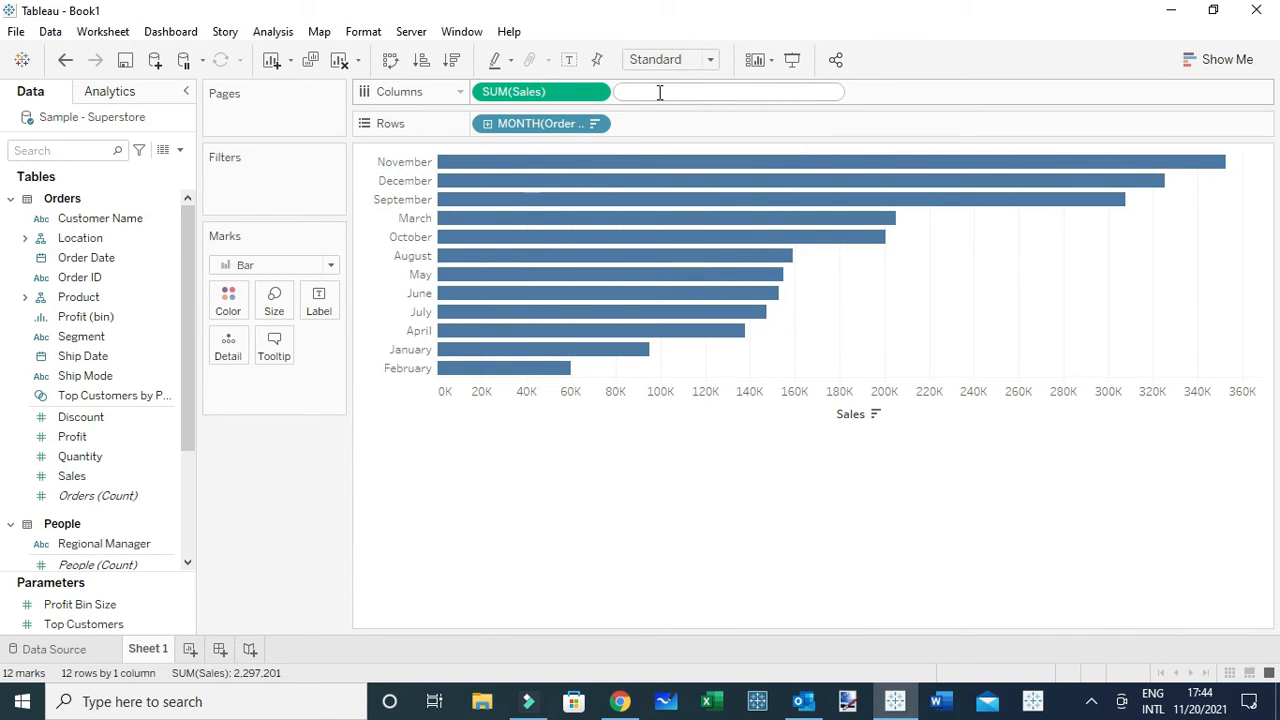
{"action": "type", "text": "sum"}
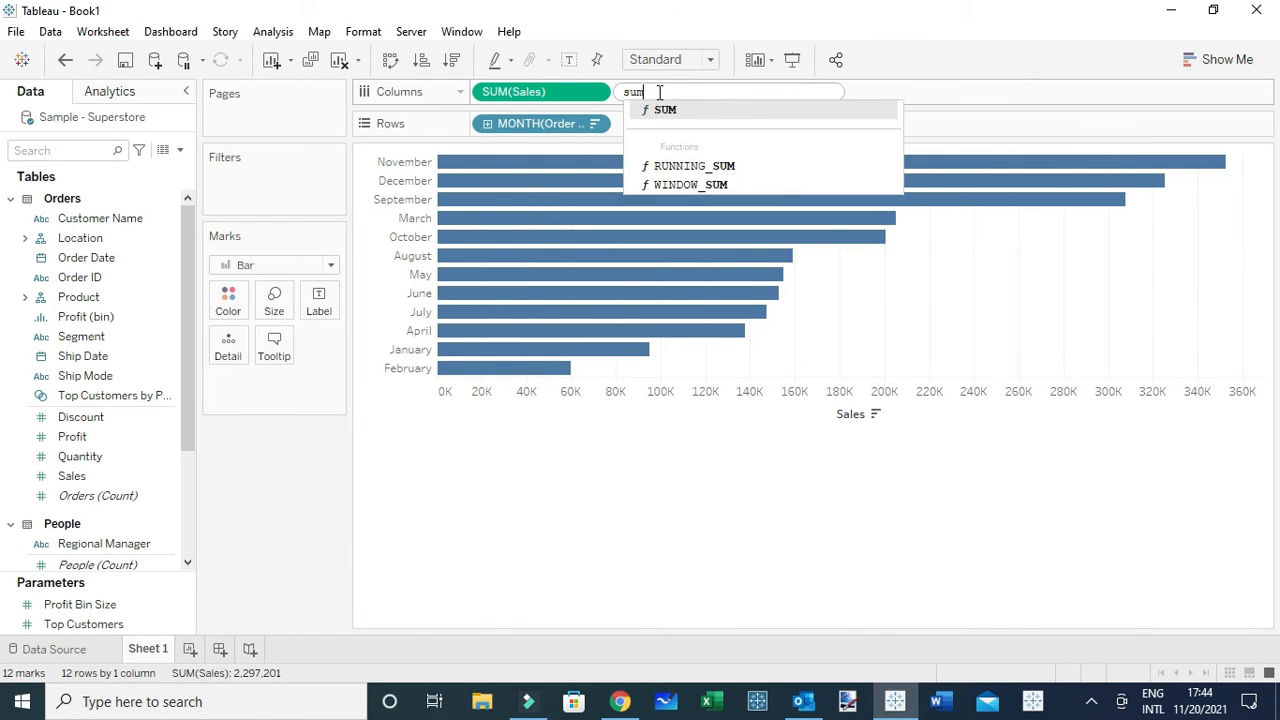
{"action": "key", "text": "Return"}
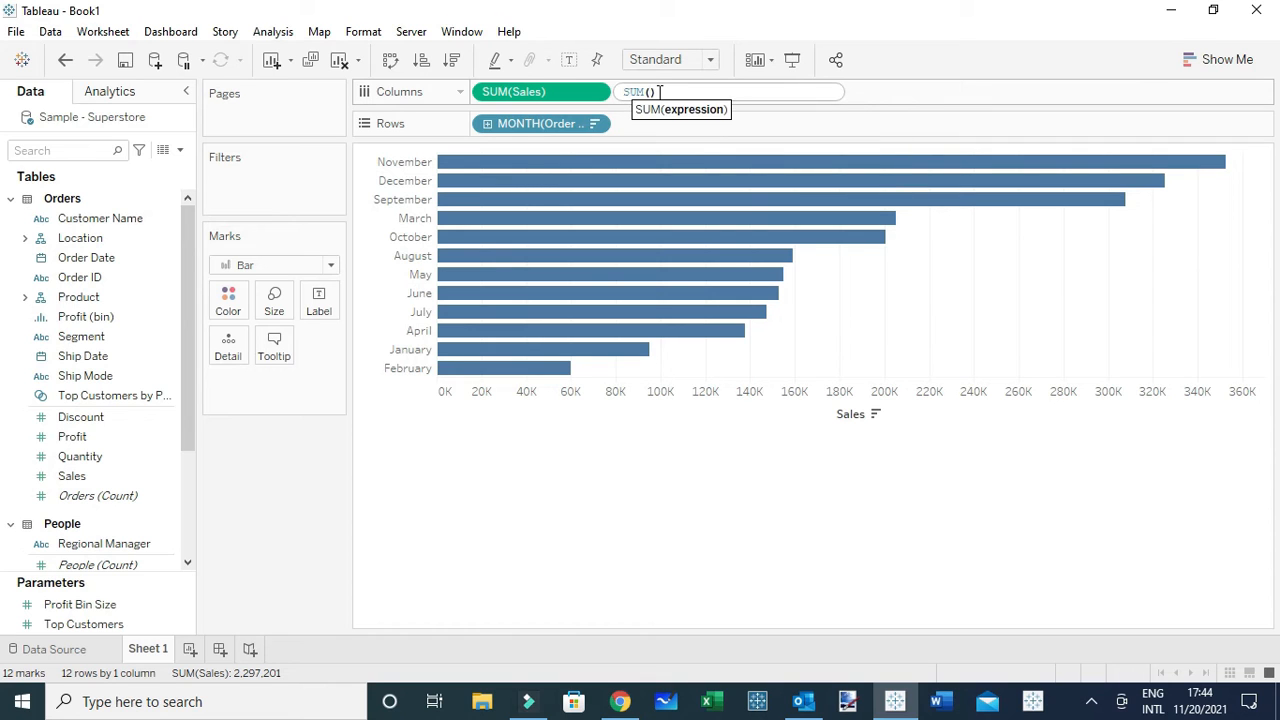
{"action": "type", "text": "0"}
{"action": "key", "text": "Return"}
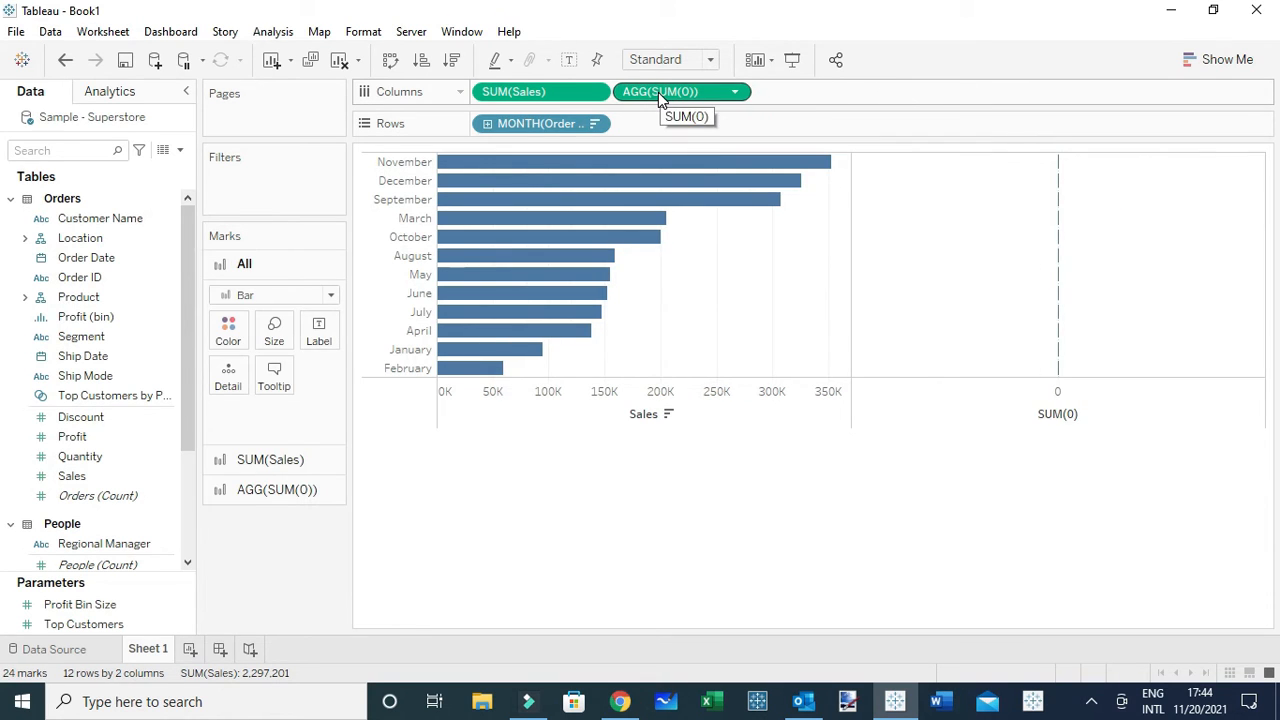
- Show mark labels and combine the SUM(0) measure with Sales on one shared axis
{"action": "left_click", "coordinate": [570, 61]}
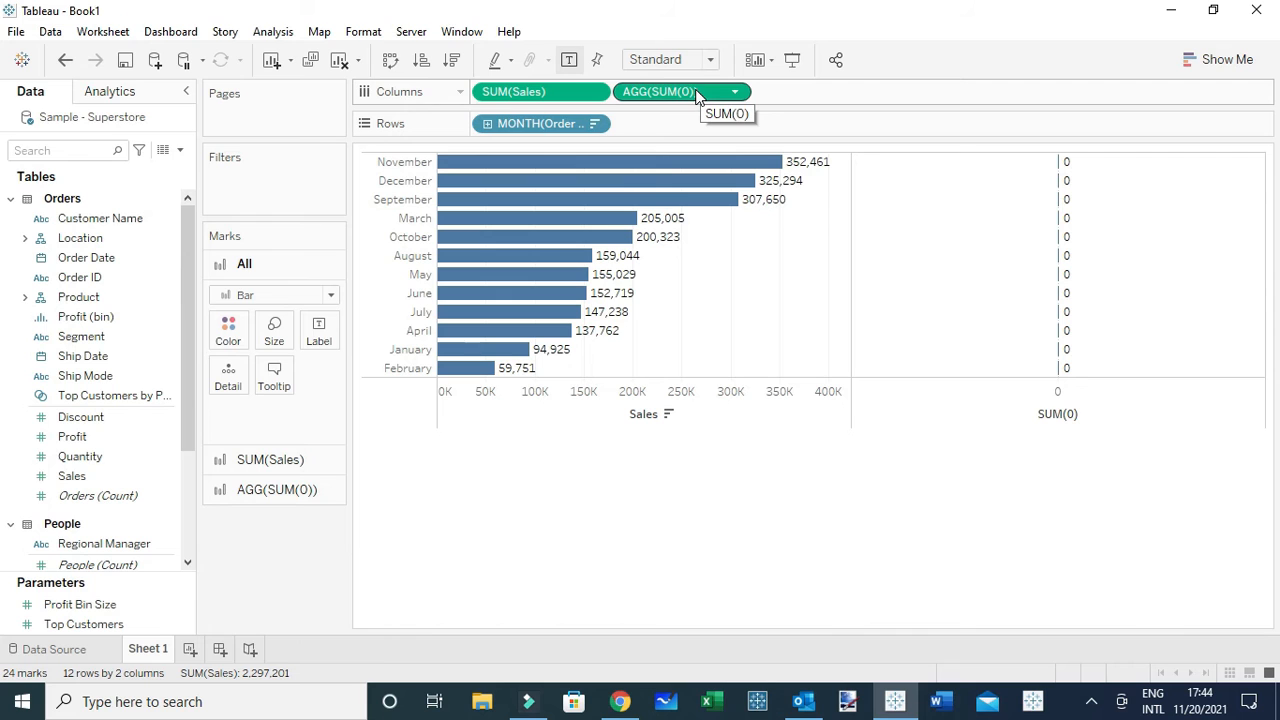
{"action": "left_click_drag", "start_coordinate": [683, 89], "coordinate": [631, 417]}
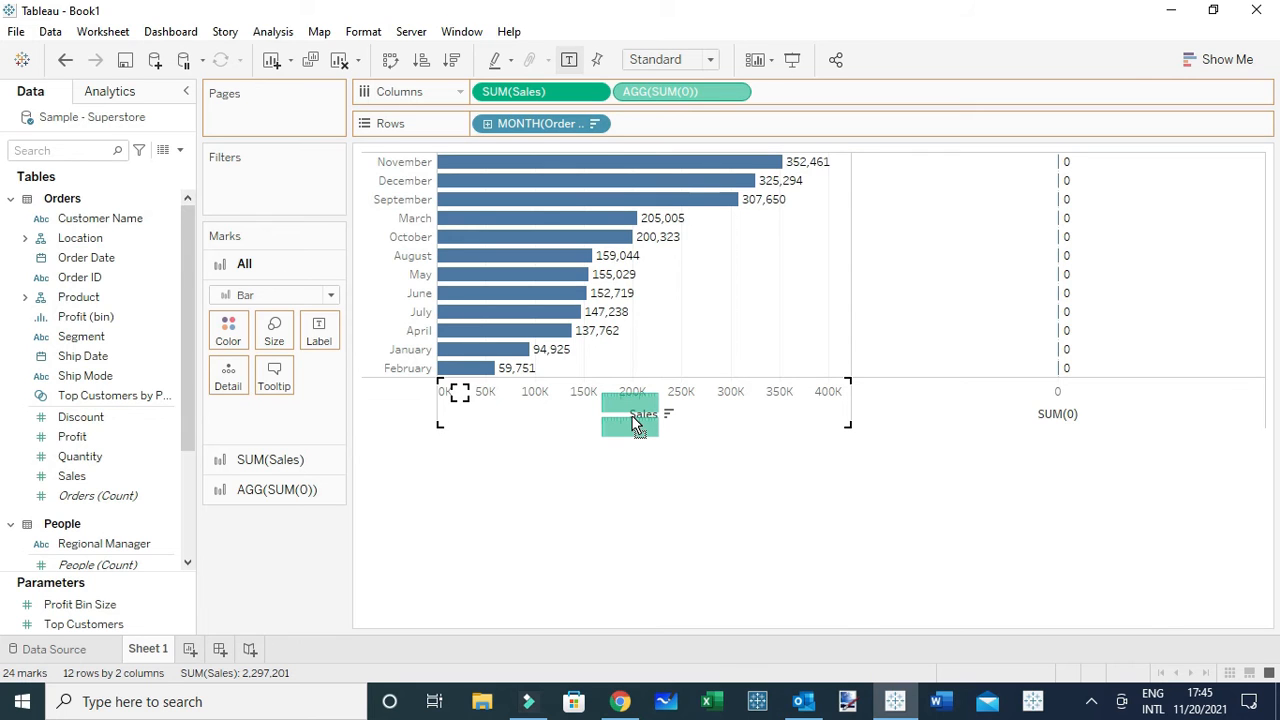
{"action": "left_click_drag", "start_coordinate": [632, 419], "coordinate": [632, 419]}
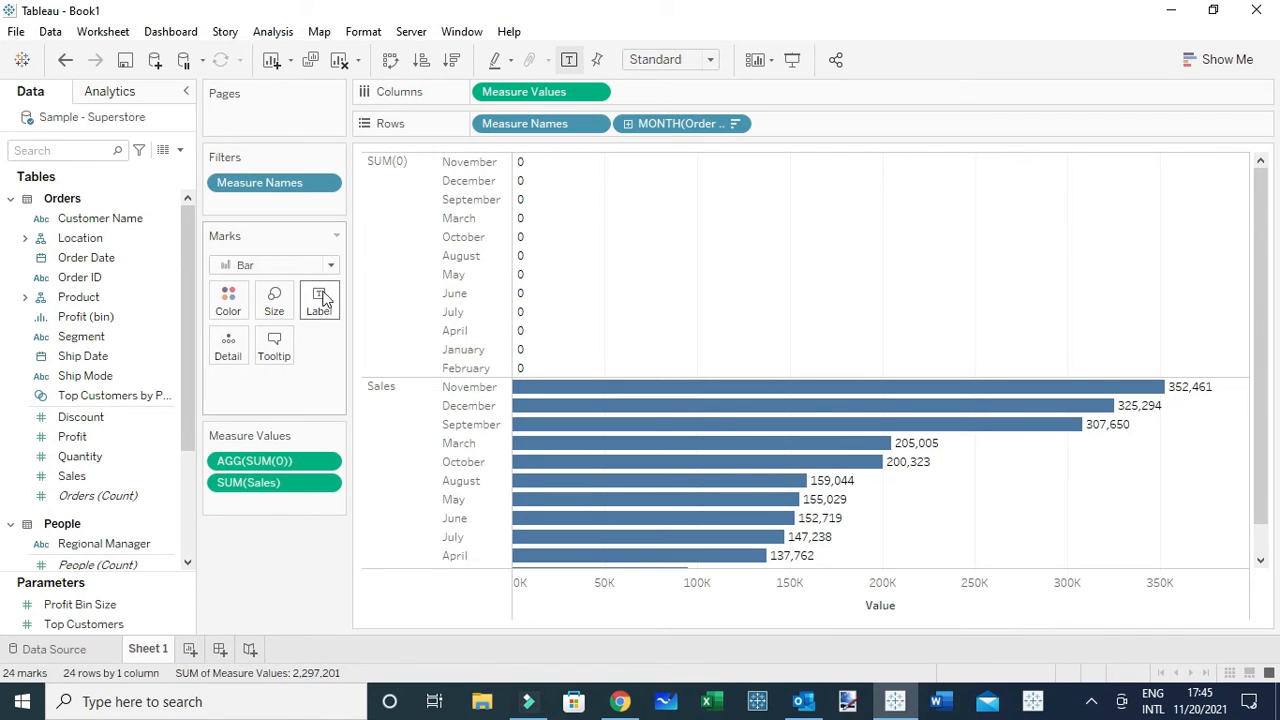
- Change the mark type to Line and move Measure Names from Rows to Path
{"action": "left_click", "coordinate": [257, 268]}
{"action": "left_click", "coordinate": [270, 330]}
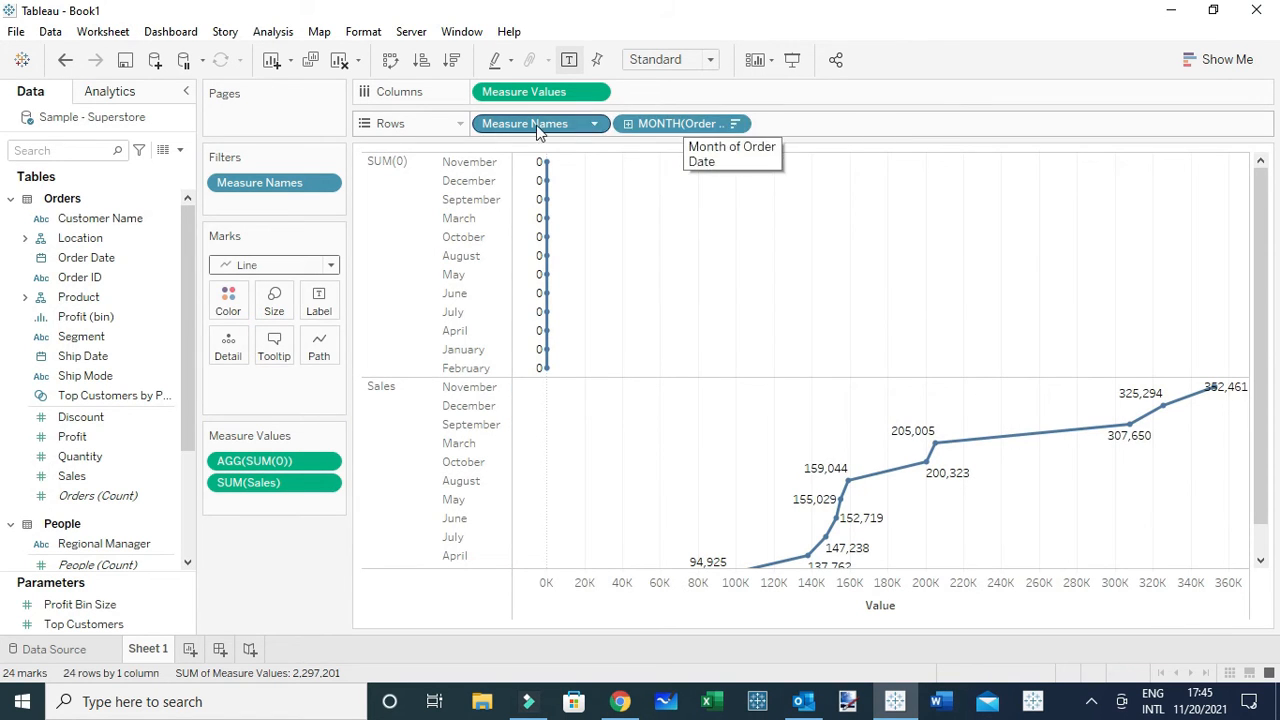
{"action": "left_click_drag", "start_coordinate": [536, 128], "coordinate": [322, 356]}
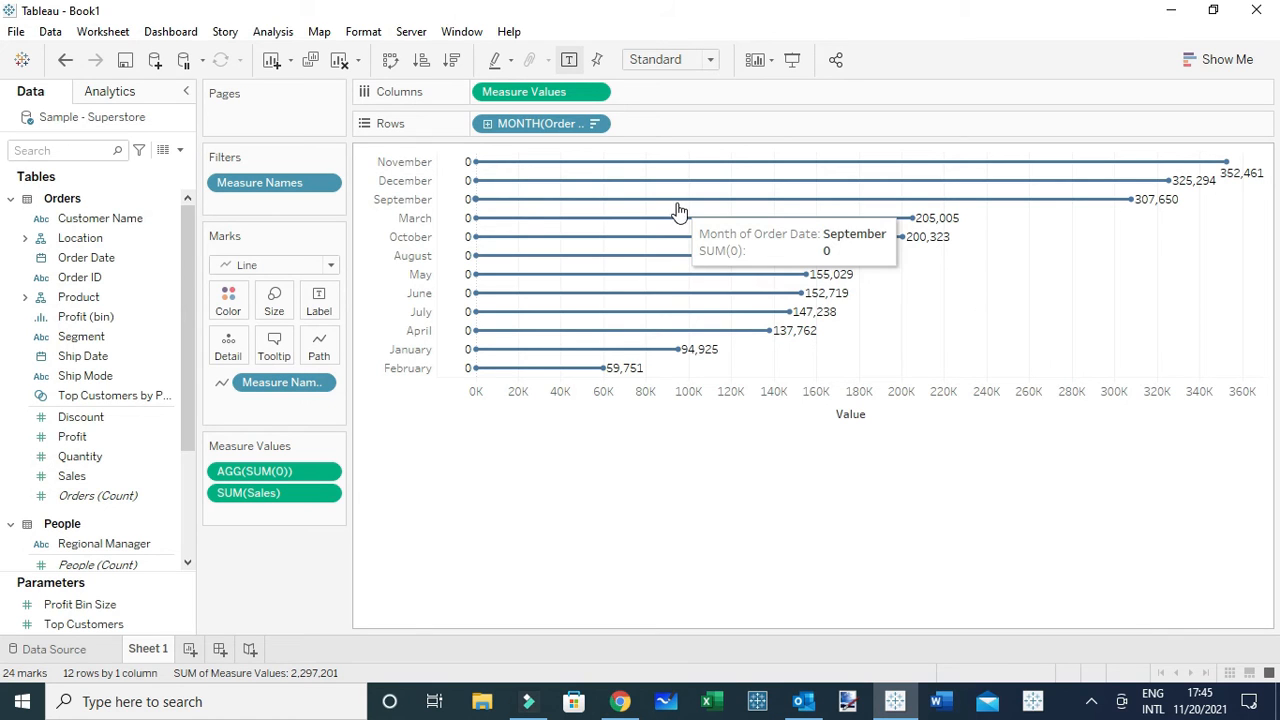
- Increase the line thickness and label only line ends, with the start-of-line label turned off
{"action": "left_click", "coordinate": [277, 302]}
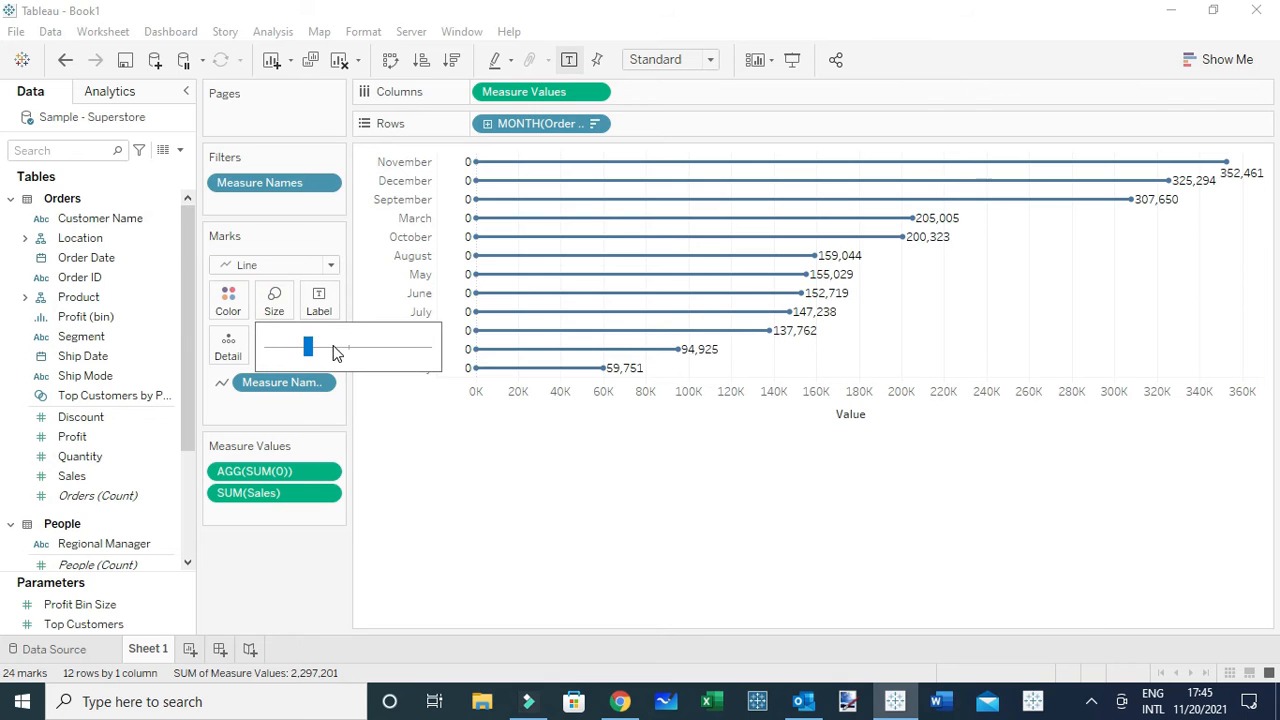
{"action": "left_click_drag", "start_coordinate": [335, 352], "coordinate": [372, 352]}
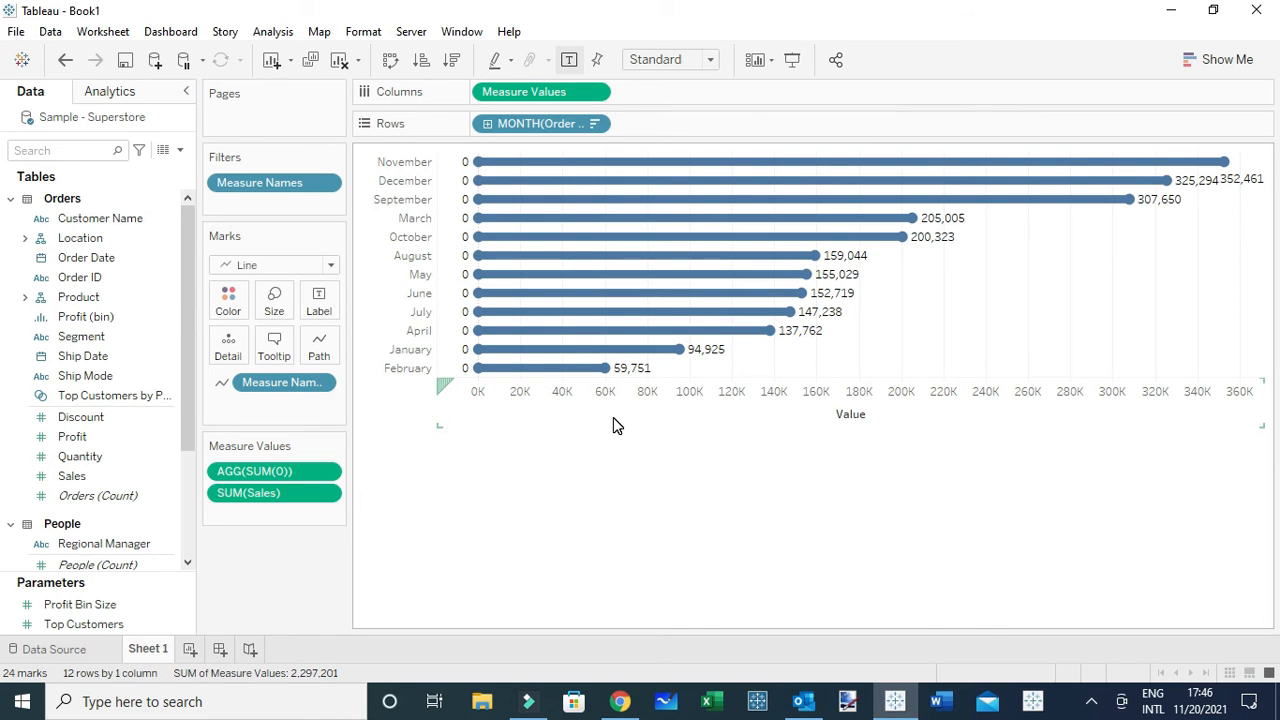
{"action": "left_click", "coordinate": [320, 298]}
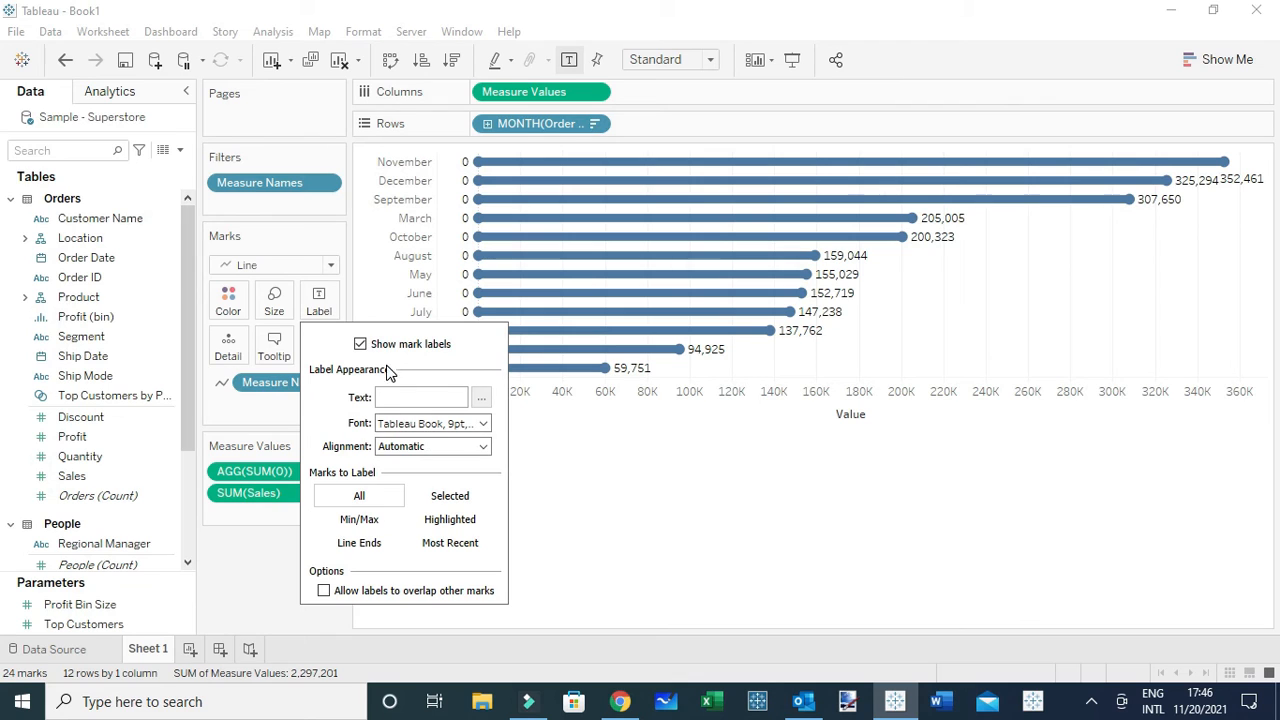
{"action": "left_click", "coordinate": [366, 546]}
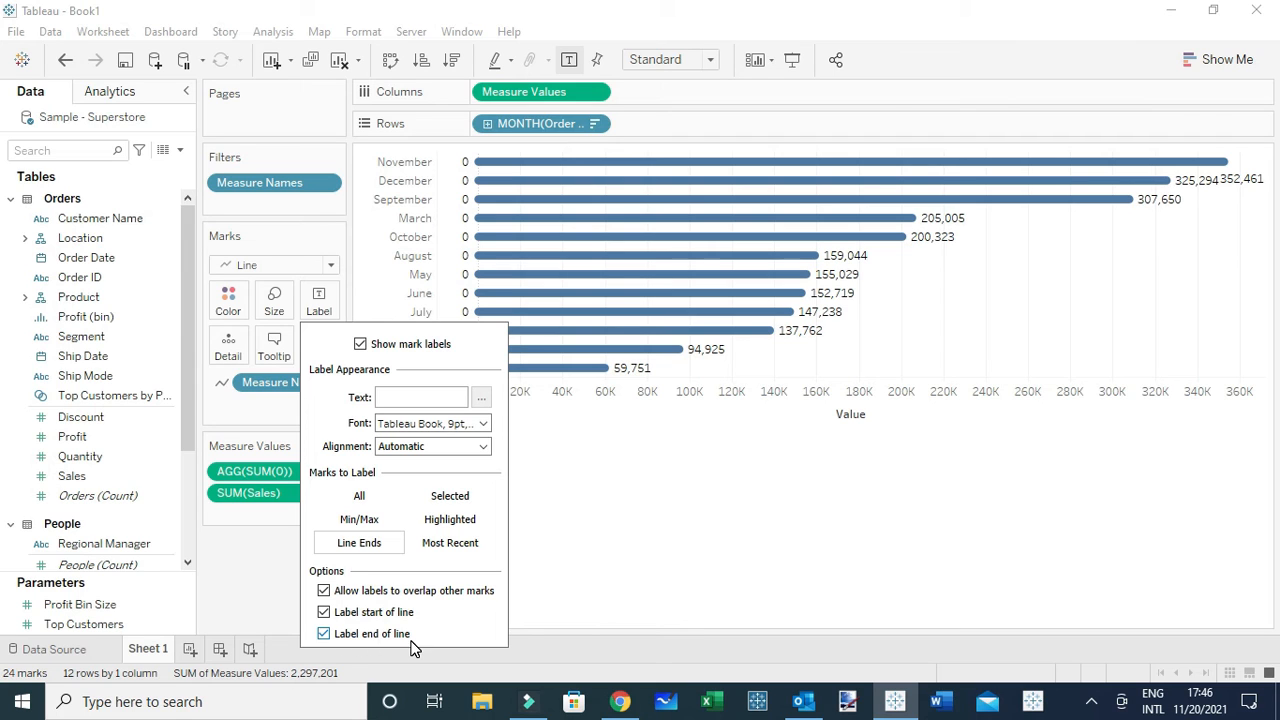
{"action": "left_click", "coordinate": [323, 612]}
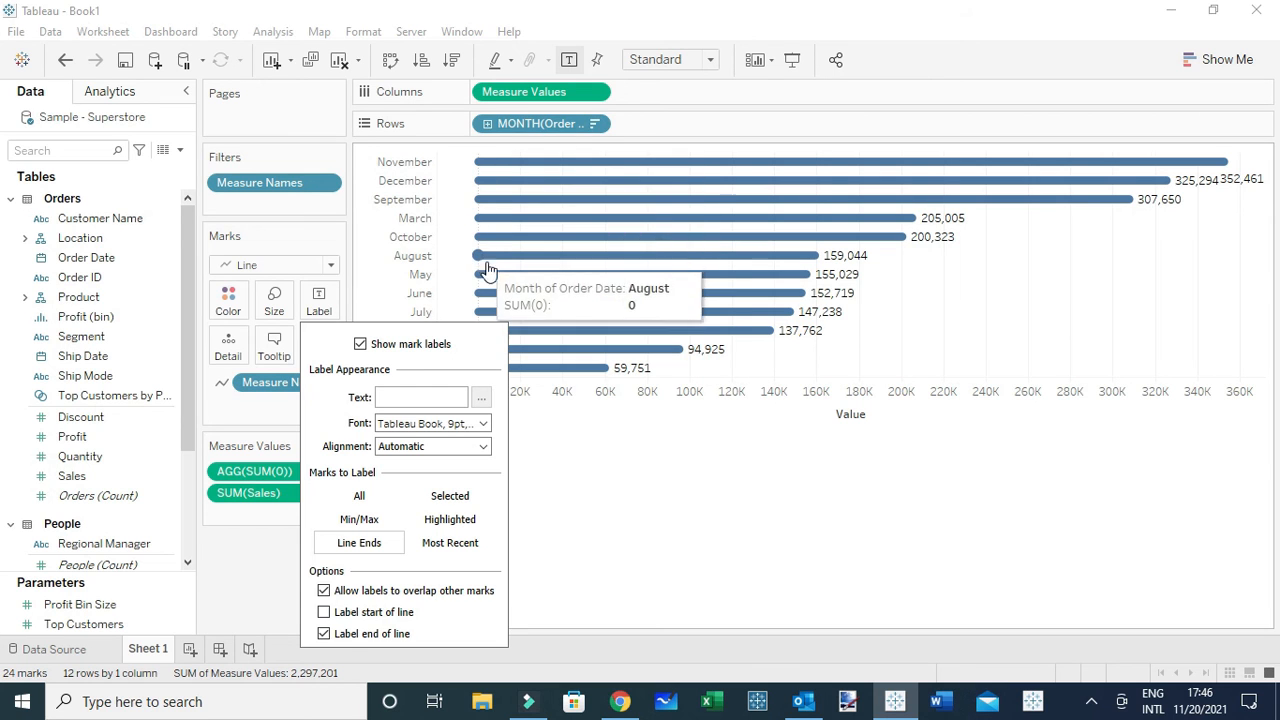
{"action": "left_click", "coordinate": [618, 468]}
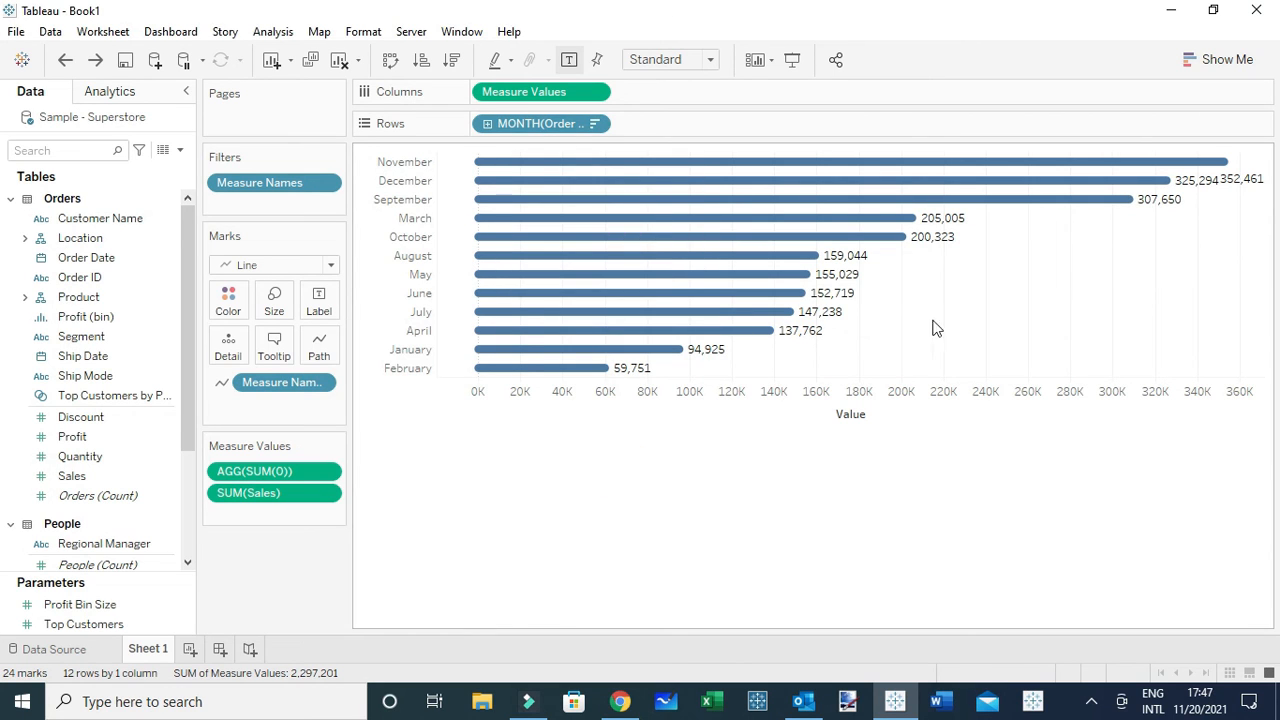
- Give the Measure Values axis a fixed range with its start set to -5,562.5806084
{"action": "mouse_move", "coordinate": [903, 189]}
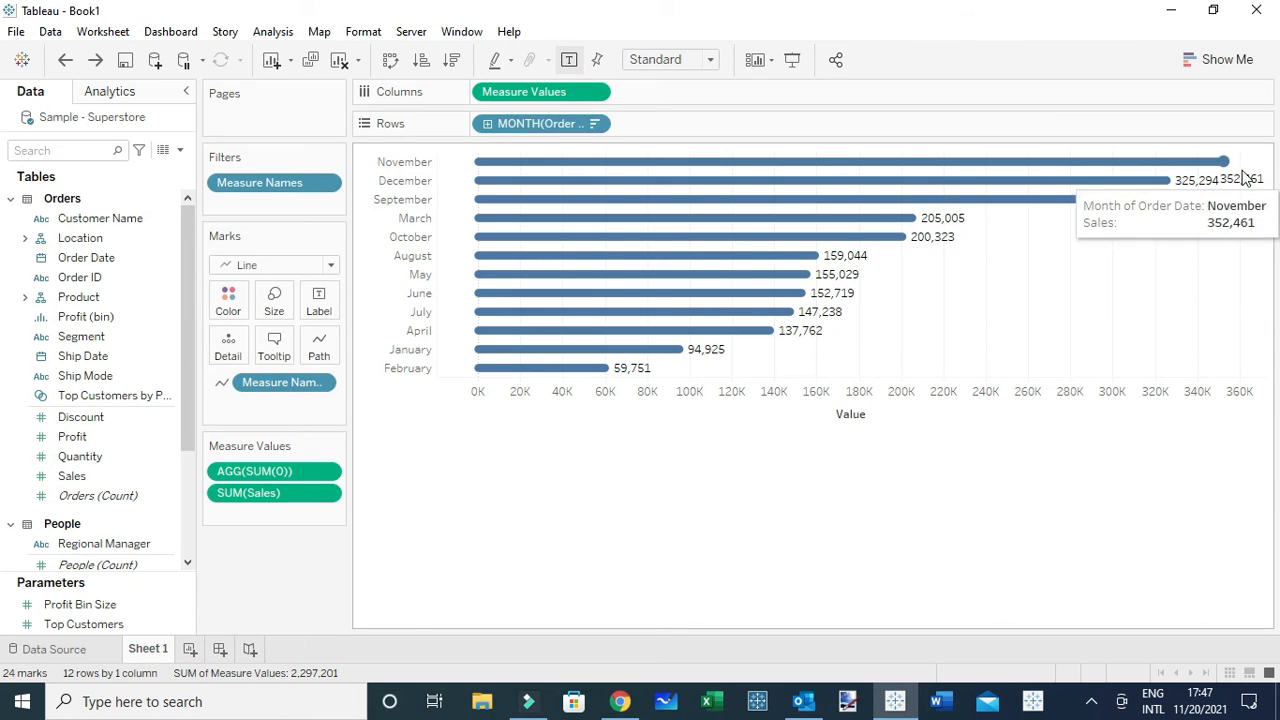
{"action": "mouse_move", "coordinate": [1203, 188]}
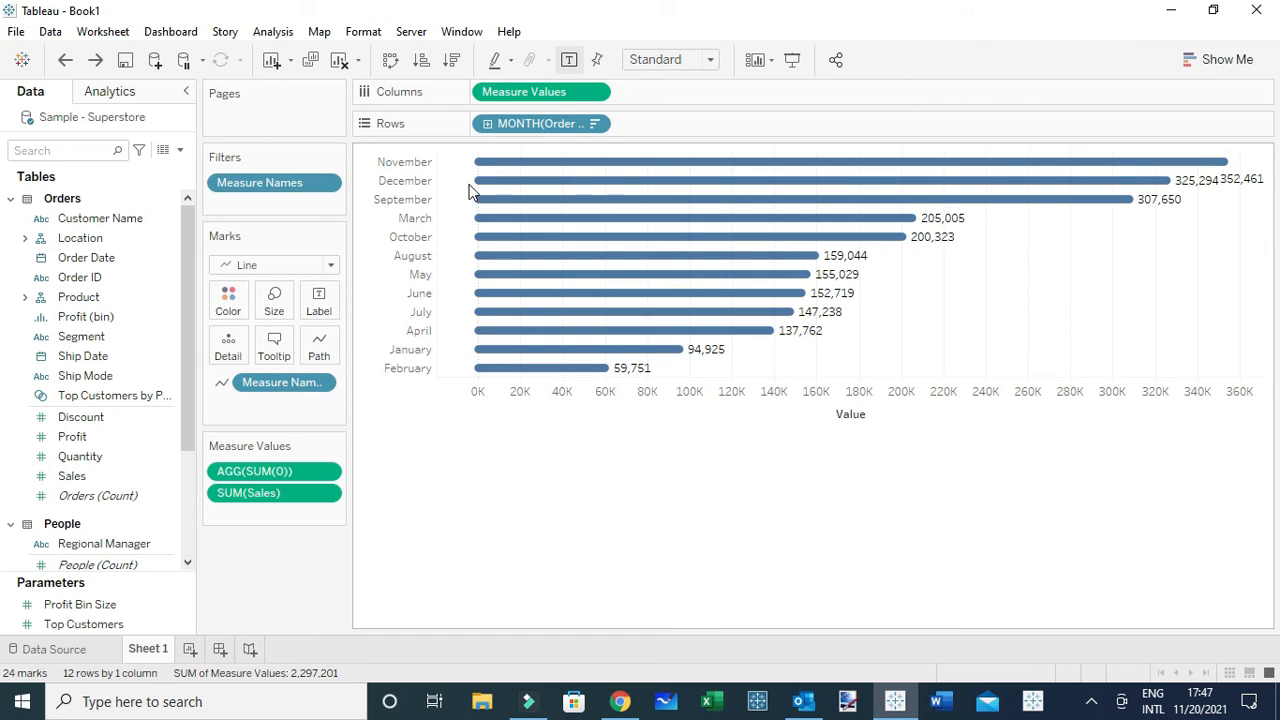
{"action": "mouse_move", "coordinate": [473, 167]}
{"action": "mouse_move", "coordinate": [492, 380]}
{"action": "right_click", "coordinate": [586, 405]}
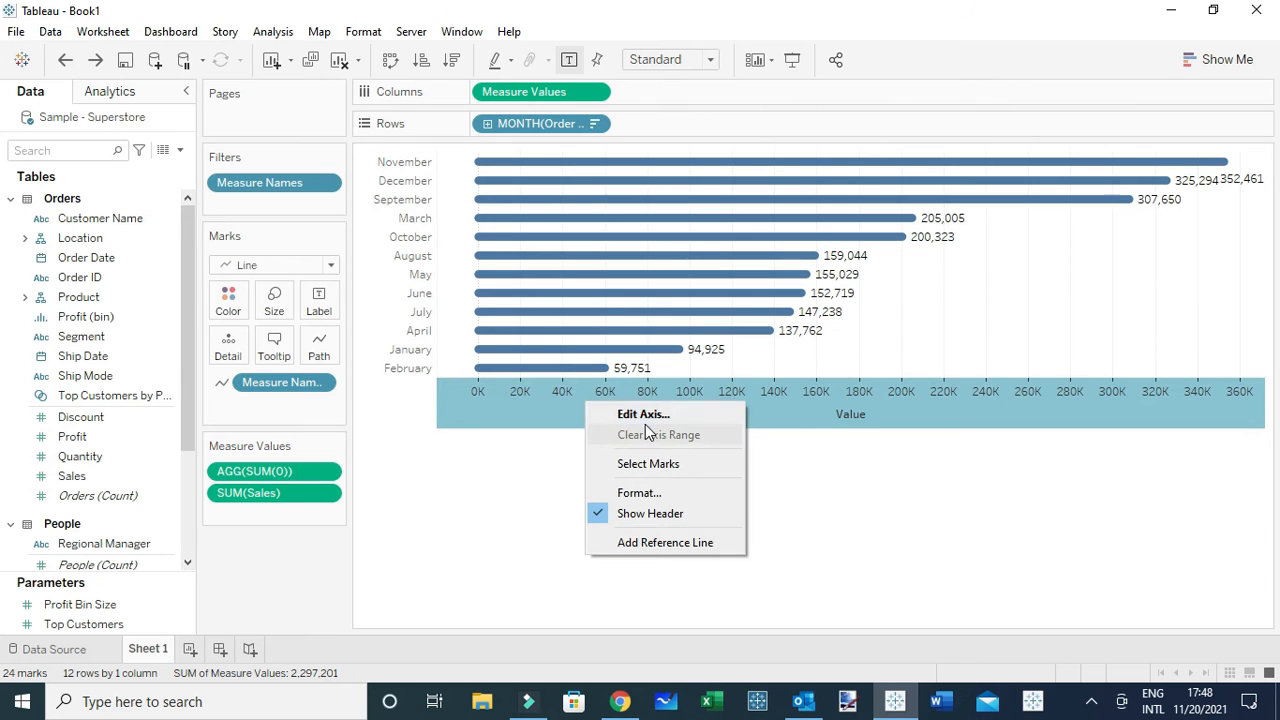
{"action": "left_click", "coordinate": [645, 414]}
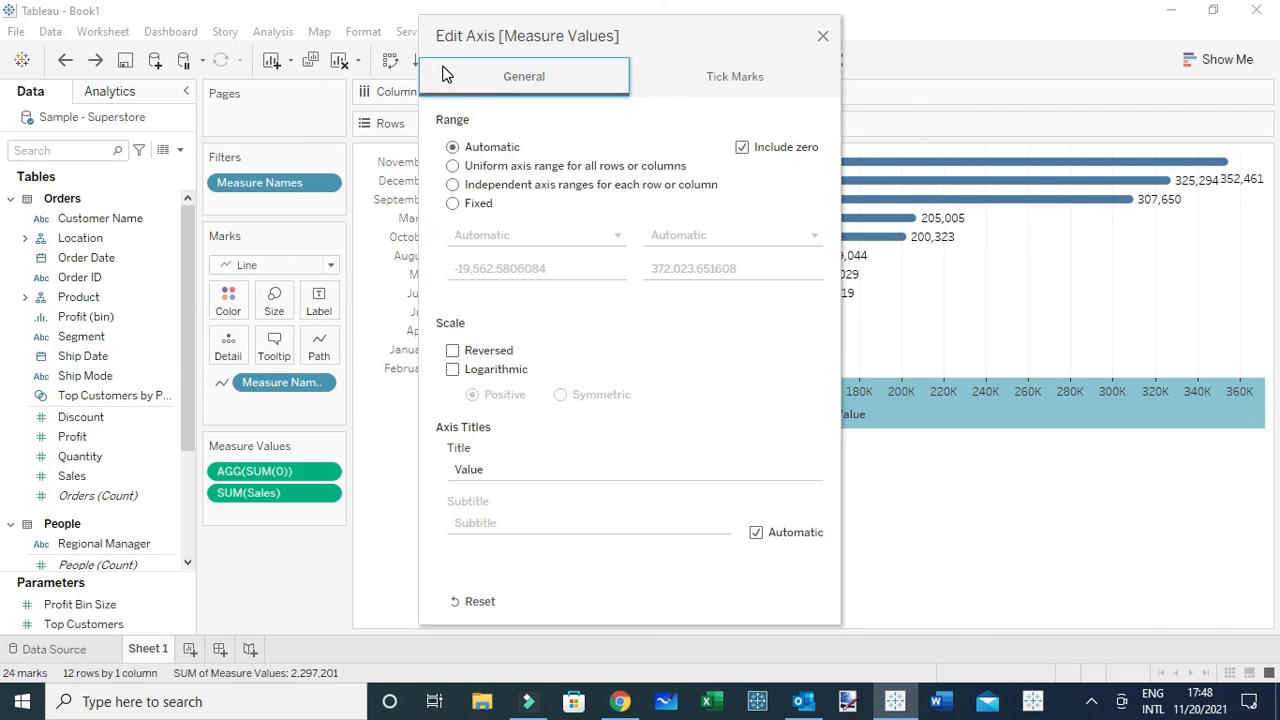
{"action": "left_click", "coordinate": [456, 204]}
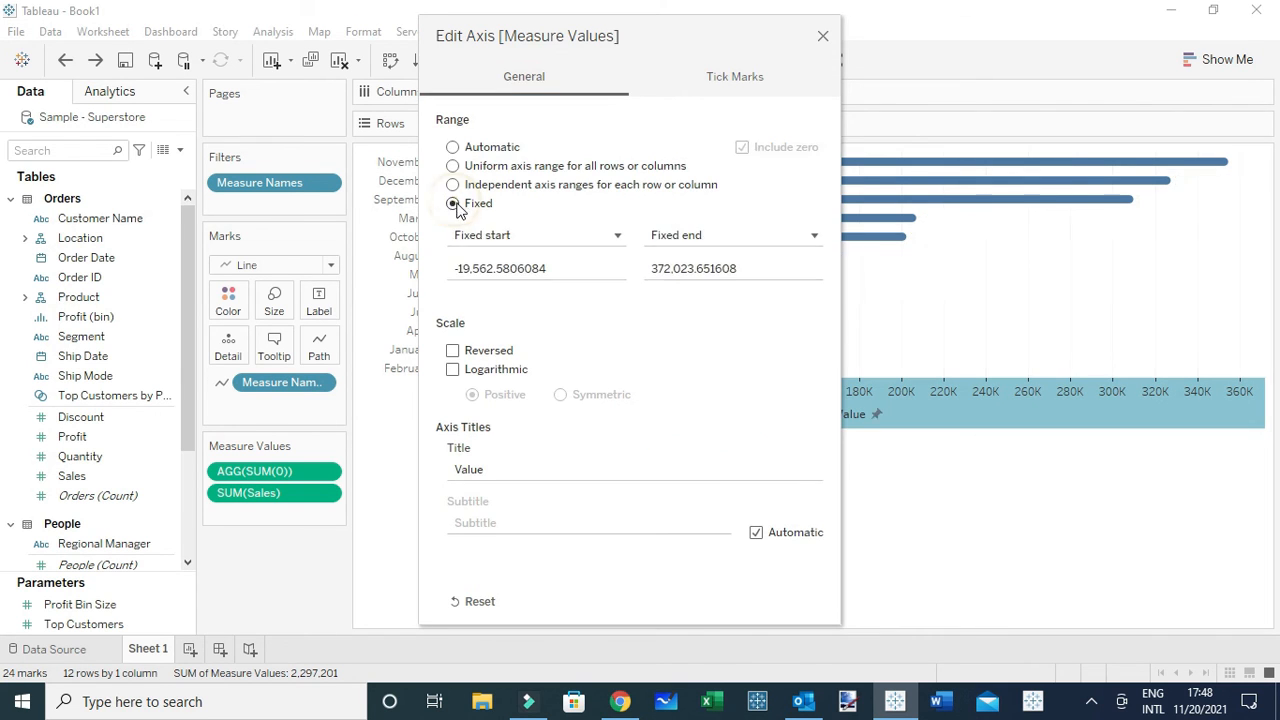
{"action": "left_click", "coordinate": [475, 270]}
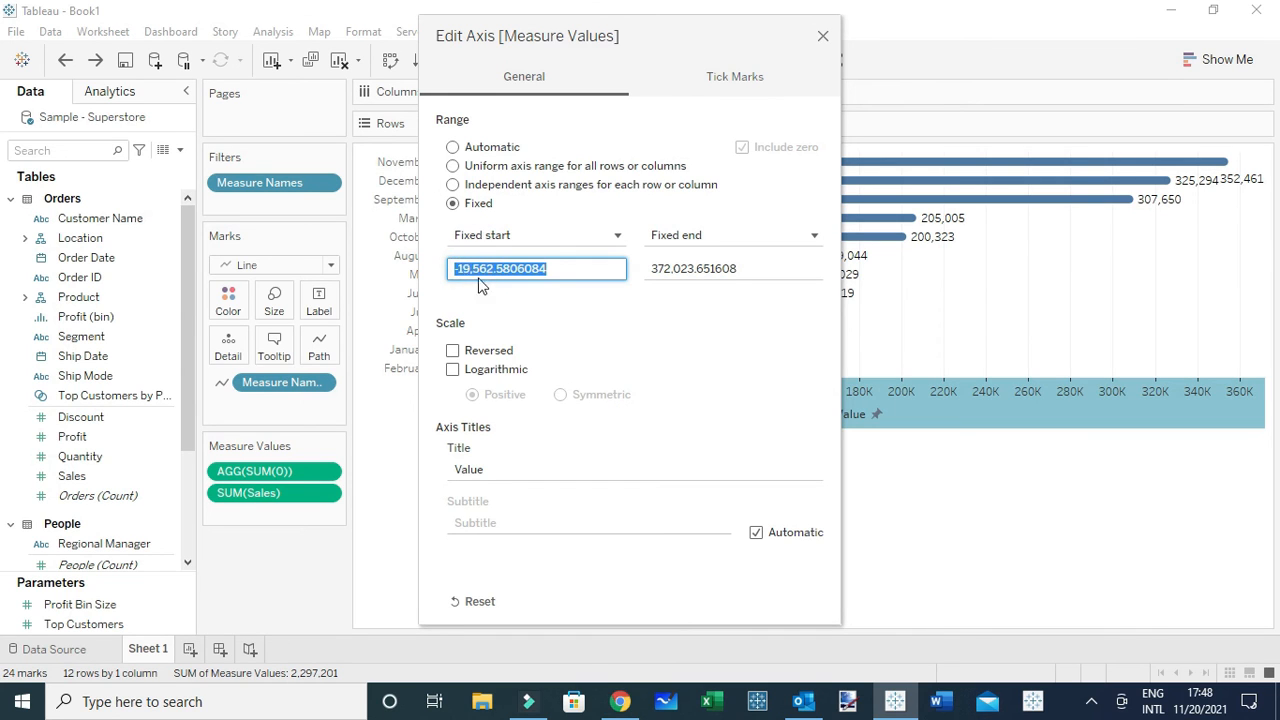
{"action": "left_click", "coordinate": [475, 269]}
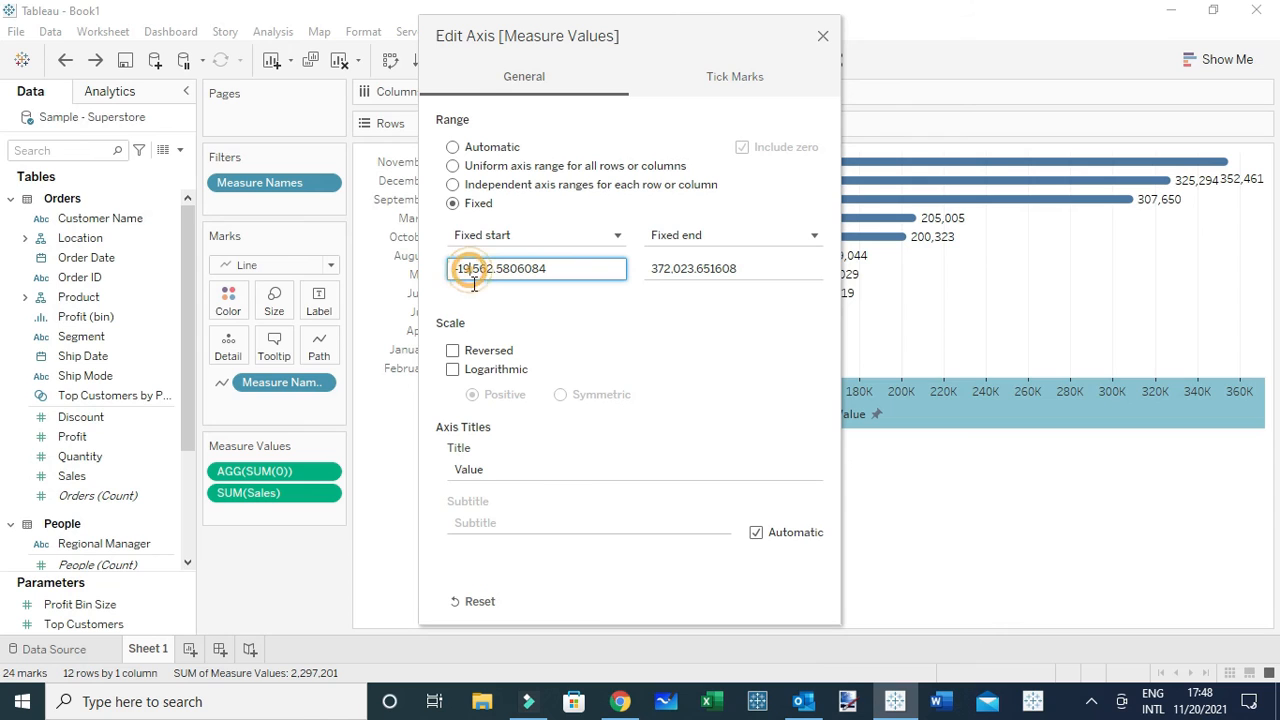
{"action": "key", "text": "BackSpace"}
{"action": "key", "text": "BackSpace"}
{"action": "type", "text": "5"}
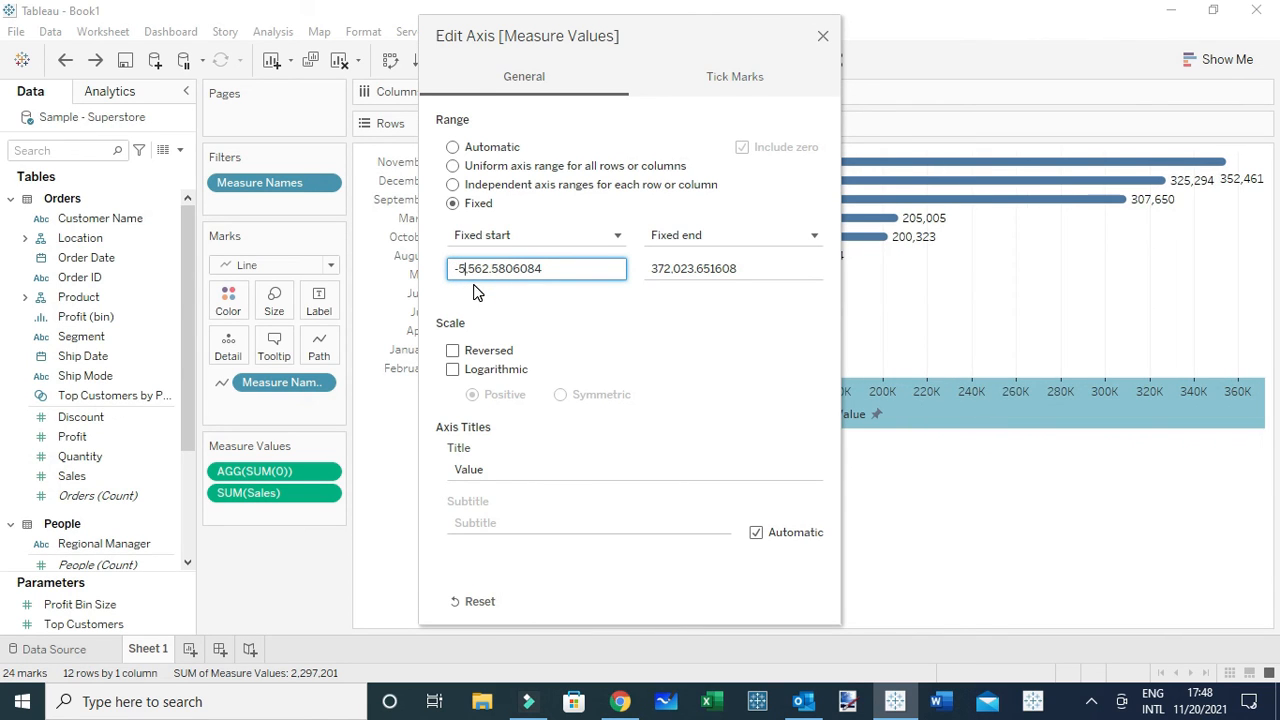
{"action": "left_click_drag", "start_coordinate": [657, 307], "coordinate": [925, 316]}
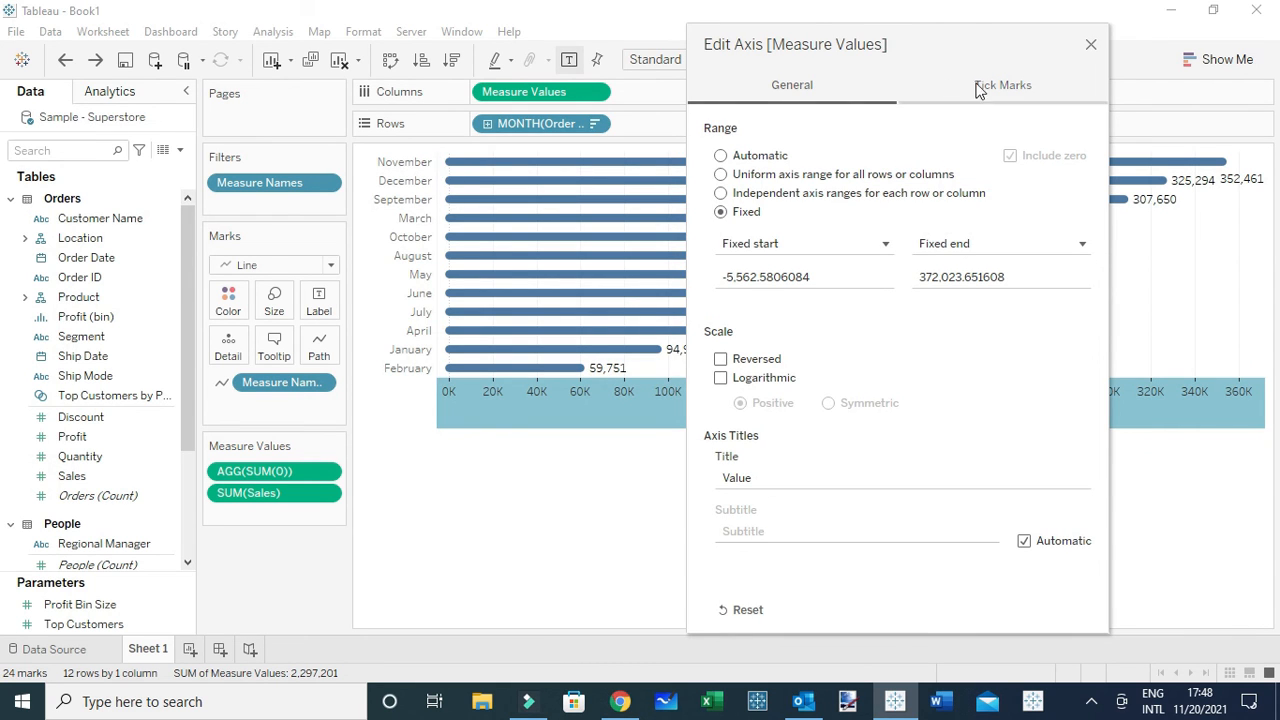
{"action": "left_click_drag", "start_coordinate": [954, 52], "coordinate": [619, 63]}
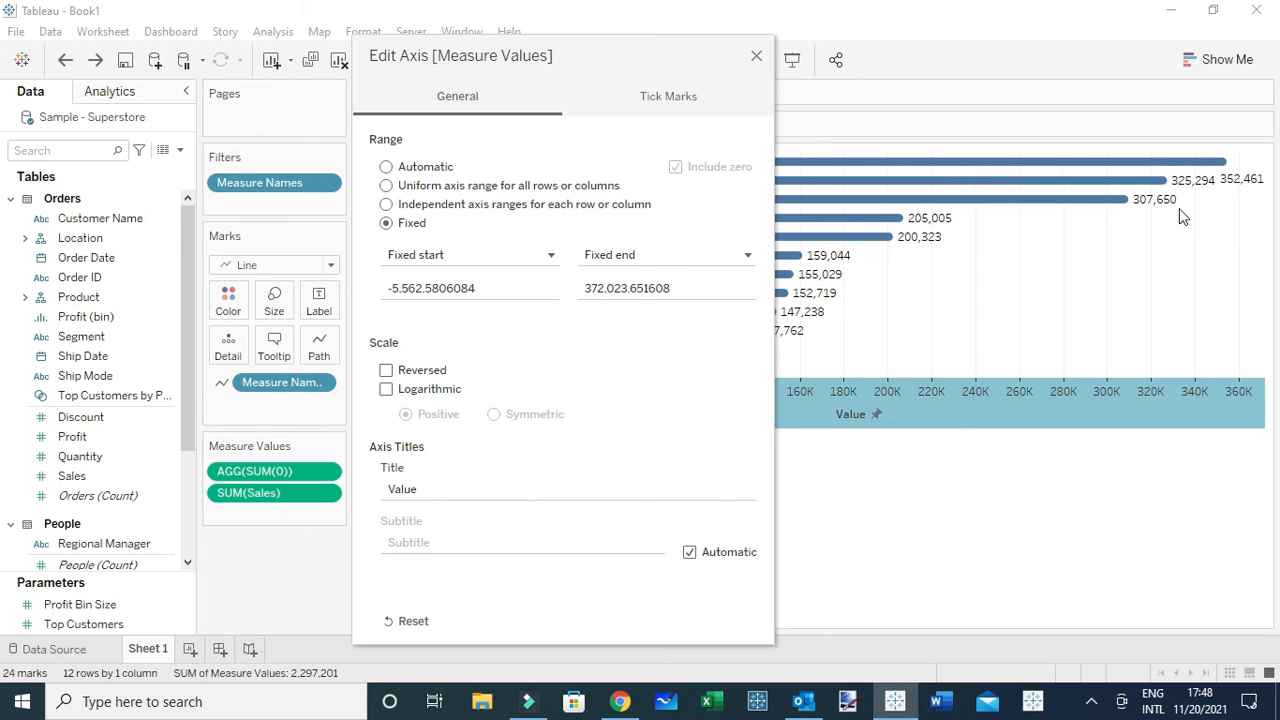
- Set the fixed end of the Measure Values axis to 382,023.651608 and hide the axis header
{"action": "left_click", "coordinate": [601, 288]}
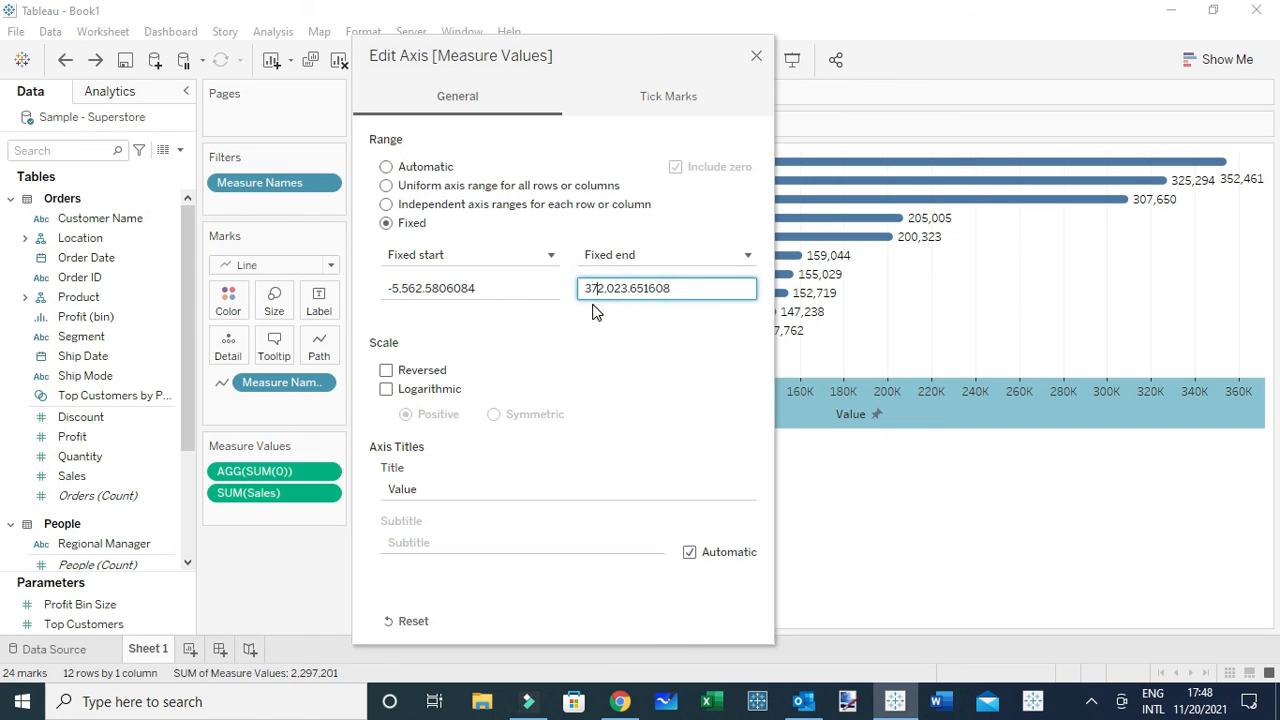
{"action": "left_click", "coordinate": [590, 318]}
{"action": "left_click", "coordinate": [603, 288]}
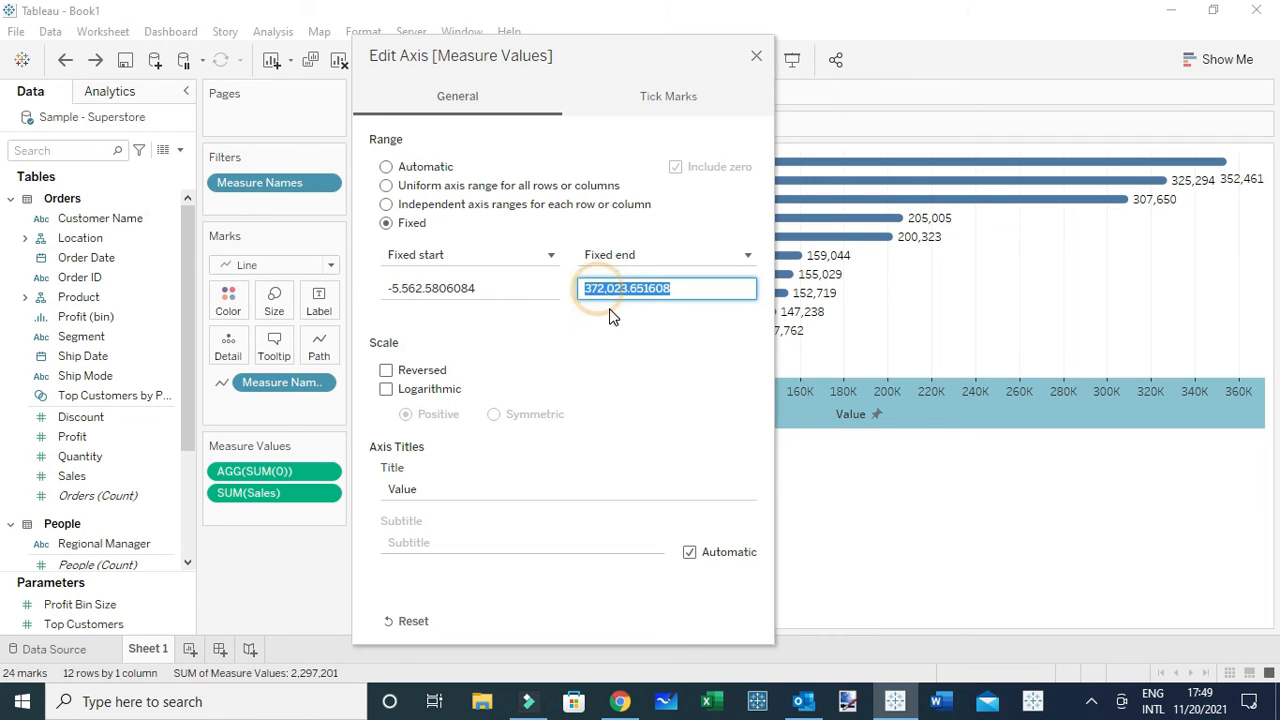
{"action": "left_click", "coordinate": [621, 320]}
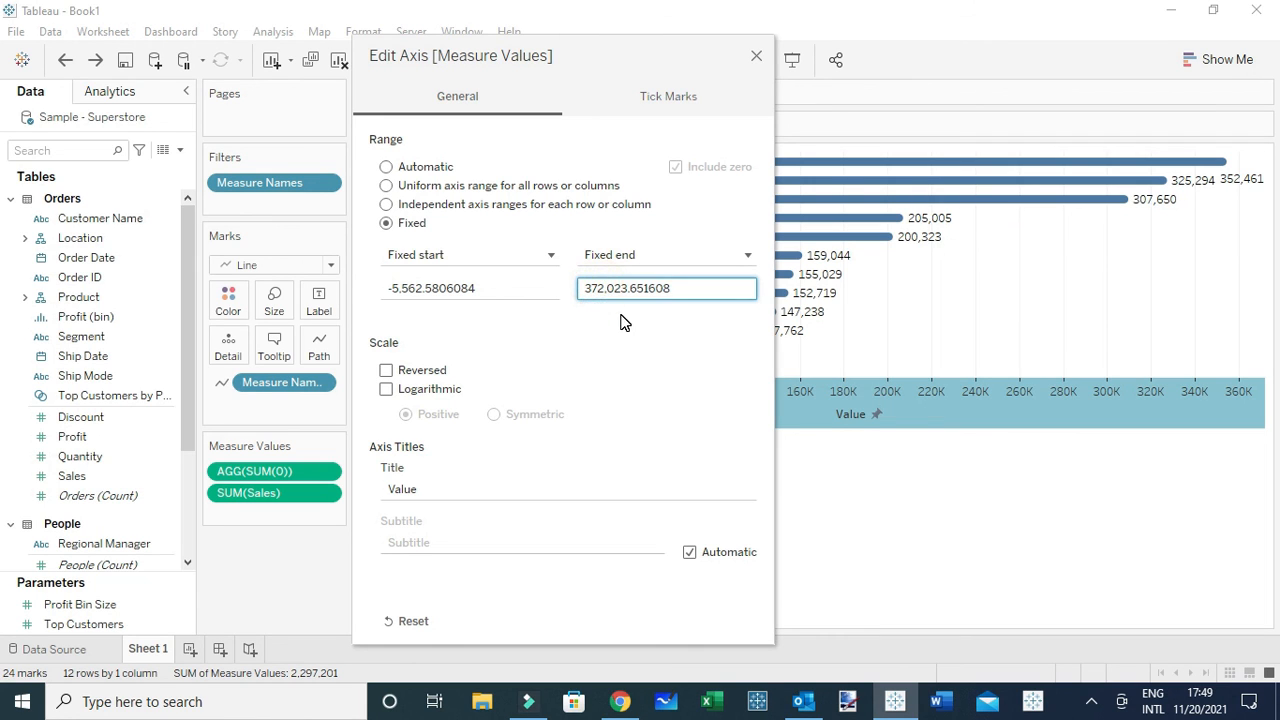
{"action": "key", "text": "BackSpace"}
{"action": "type", "text": "8"}
{"action": "left_click", "coordinate": [621, 322]}
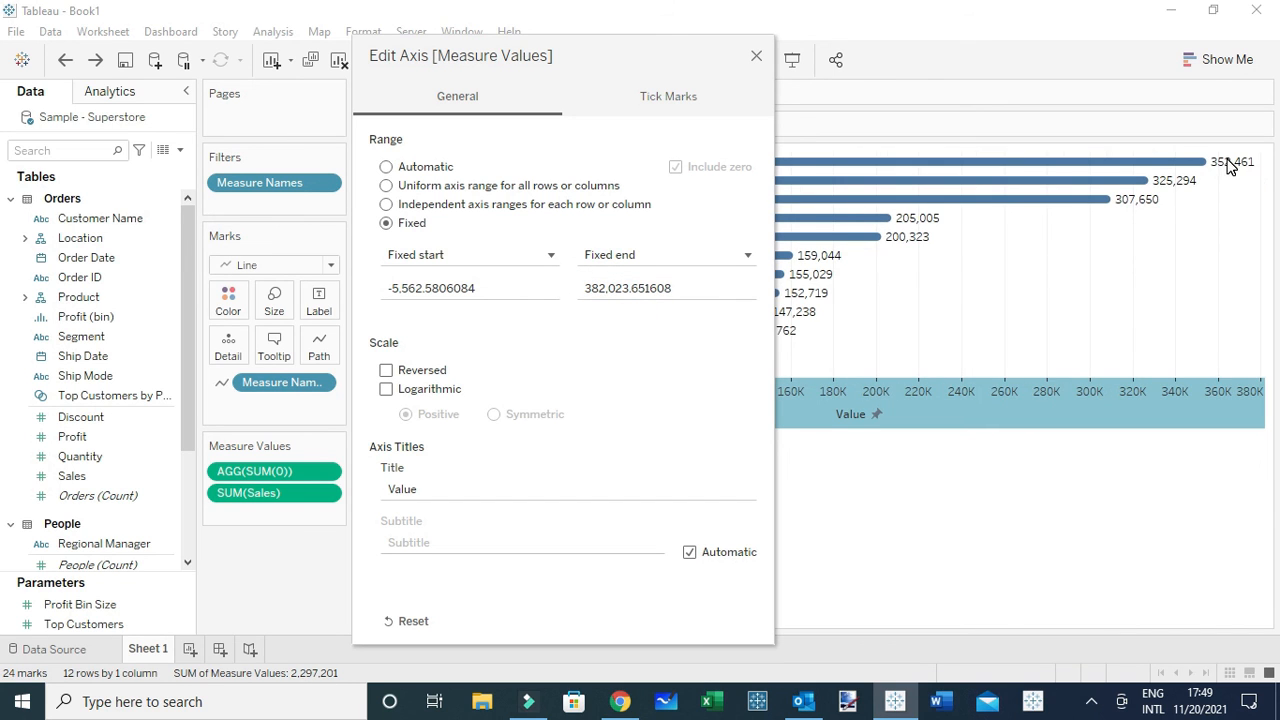
{"action": "left_click", "coordinate": [756, 56]}
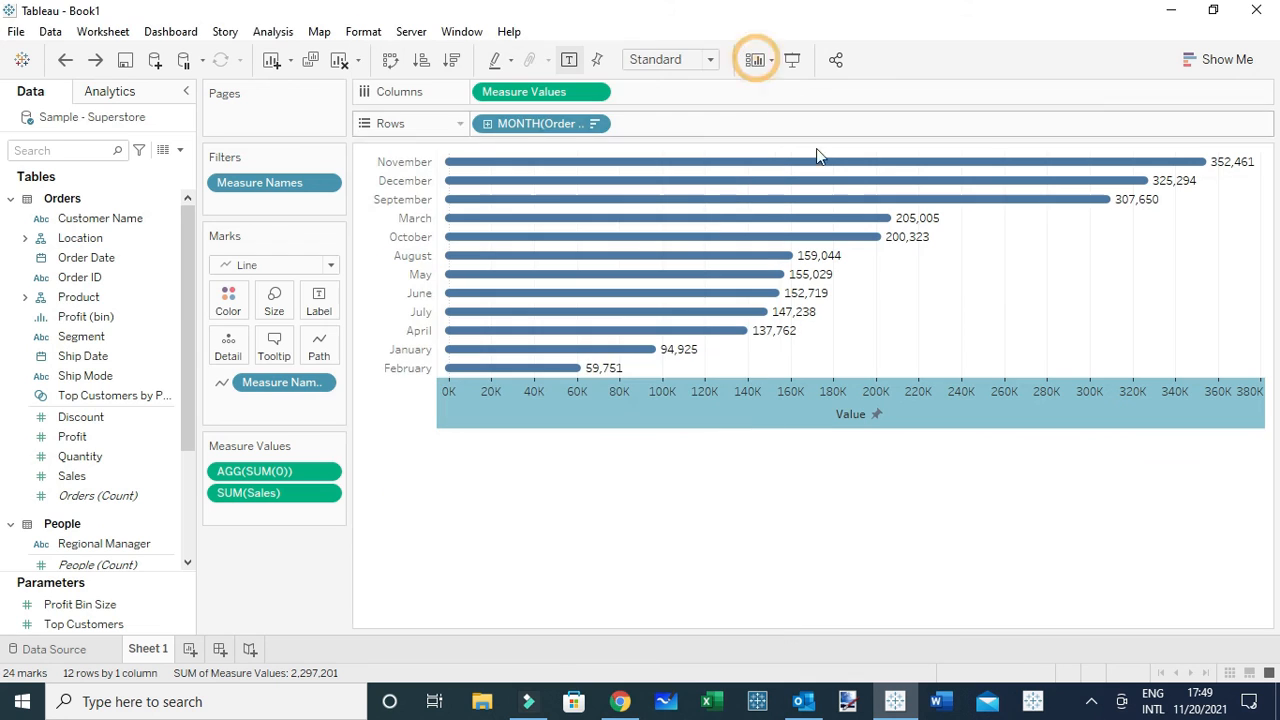
{"action": "right_click", "coordinate": [708, 405]}
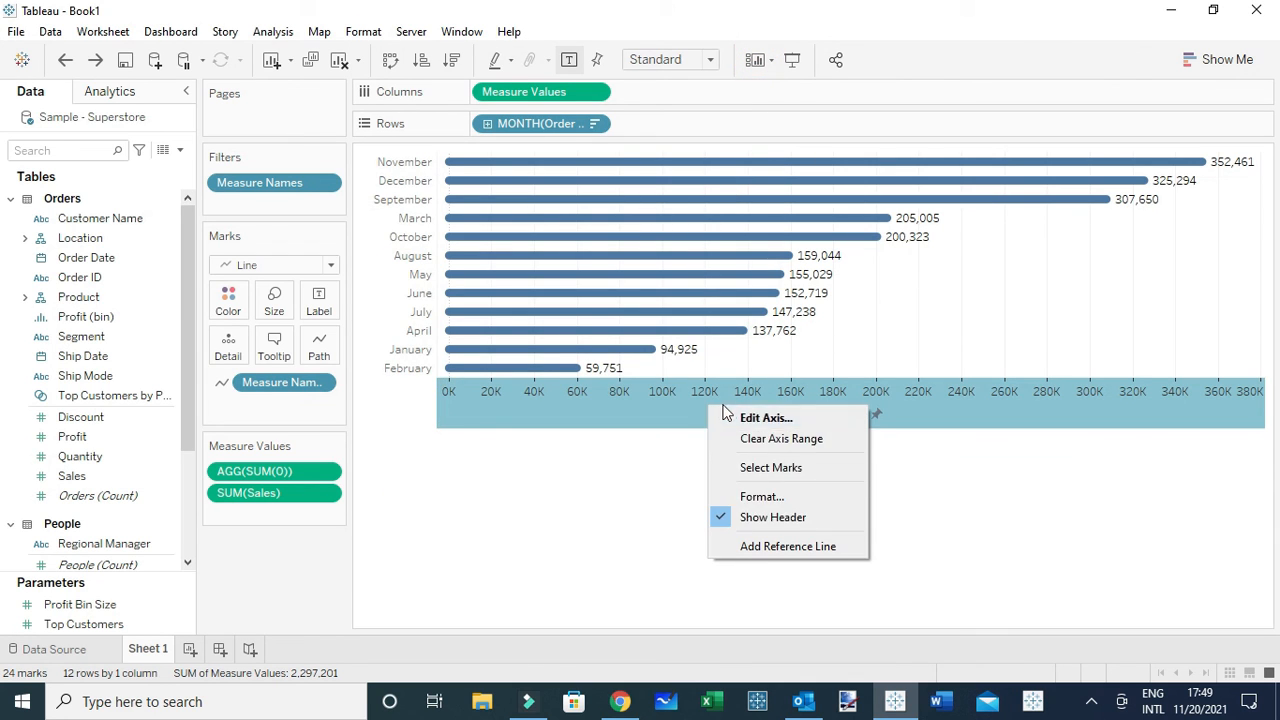
{"action": "left_click", "coordinate": [719, 522]}
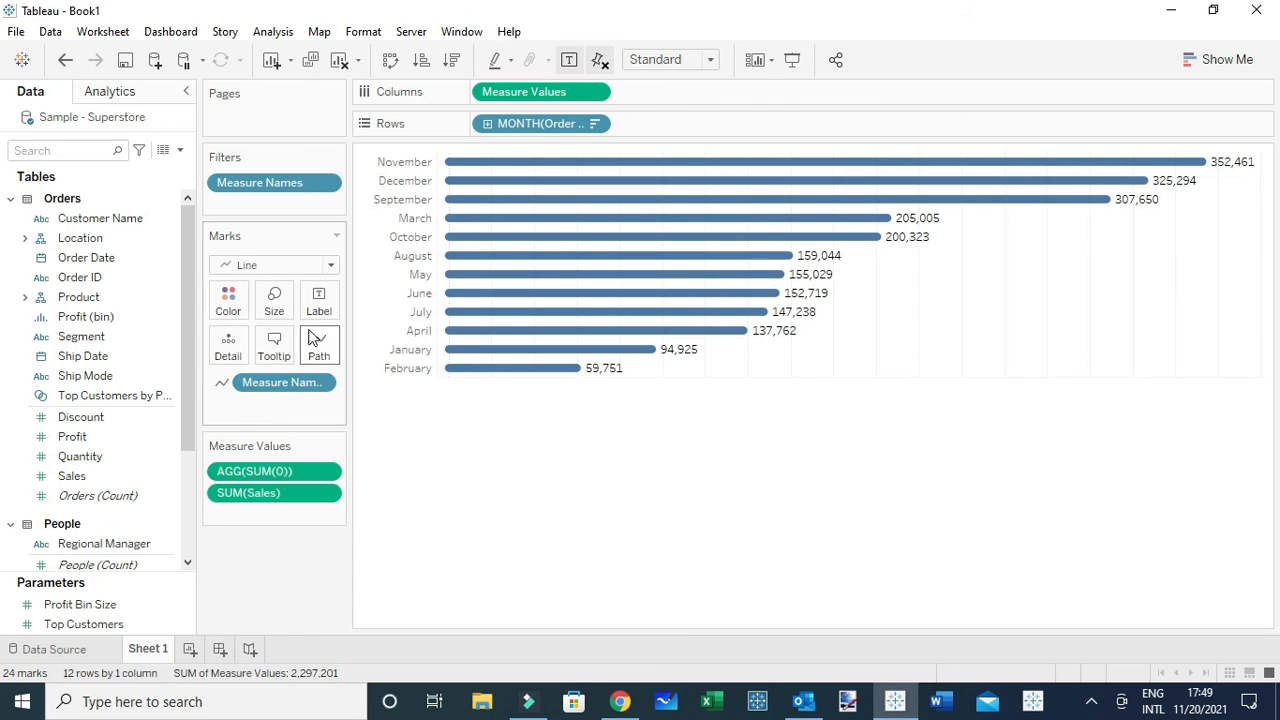
- Turn off tooltips for the chart's line marks
{"action": "left_click", "coordinate": [276, 347]}
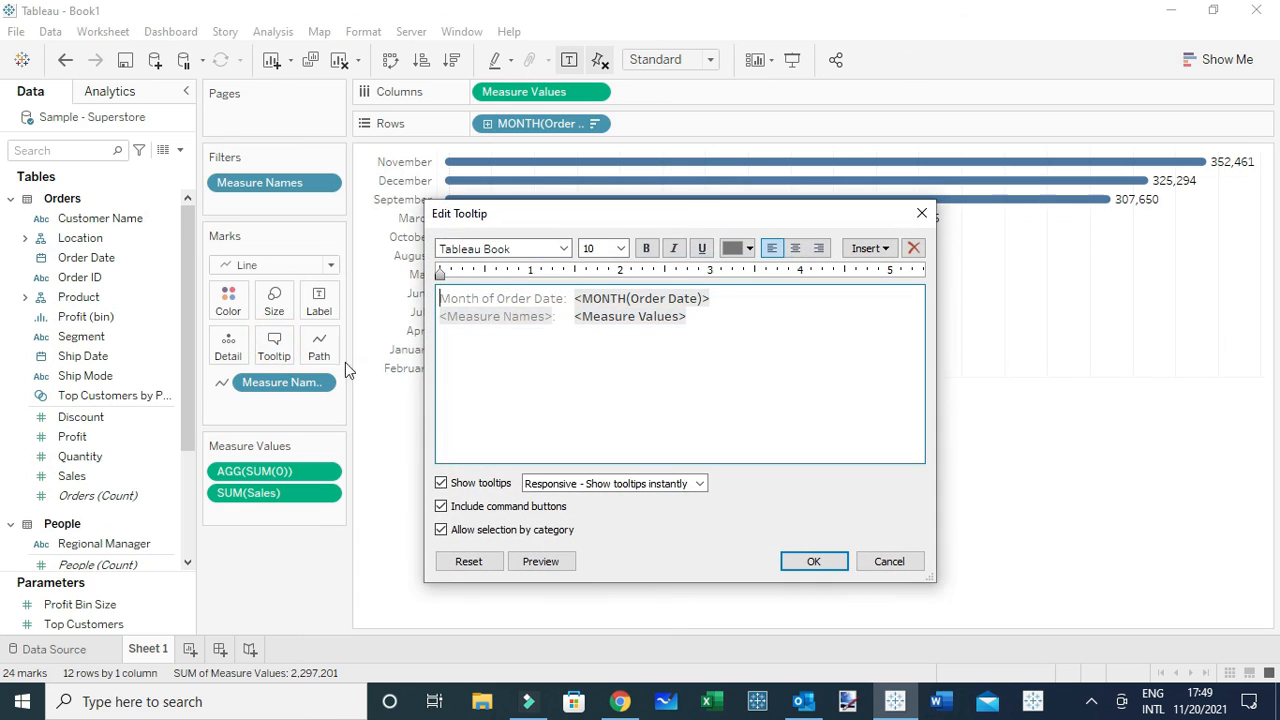
{"action": "left_click", "coordinate": [441, 484]}
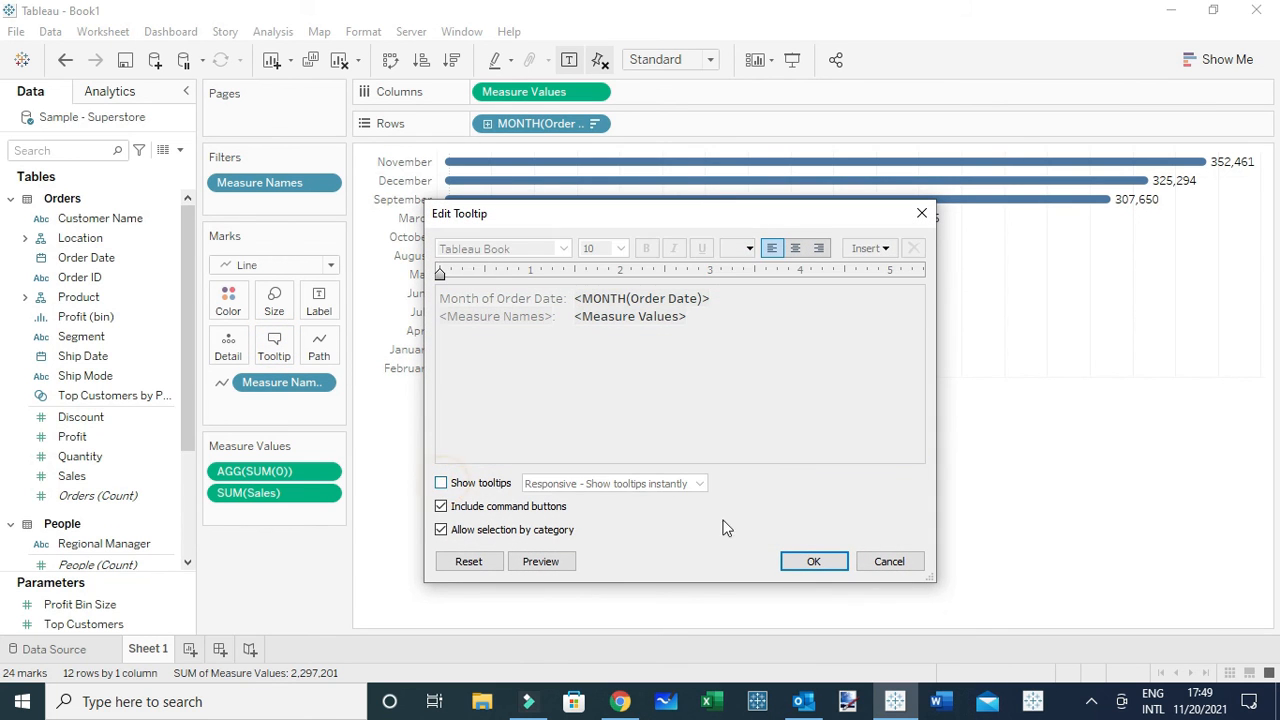
{"action": "left_click", "coordinate": [813, 561]}
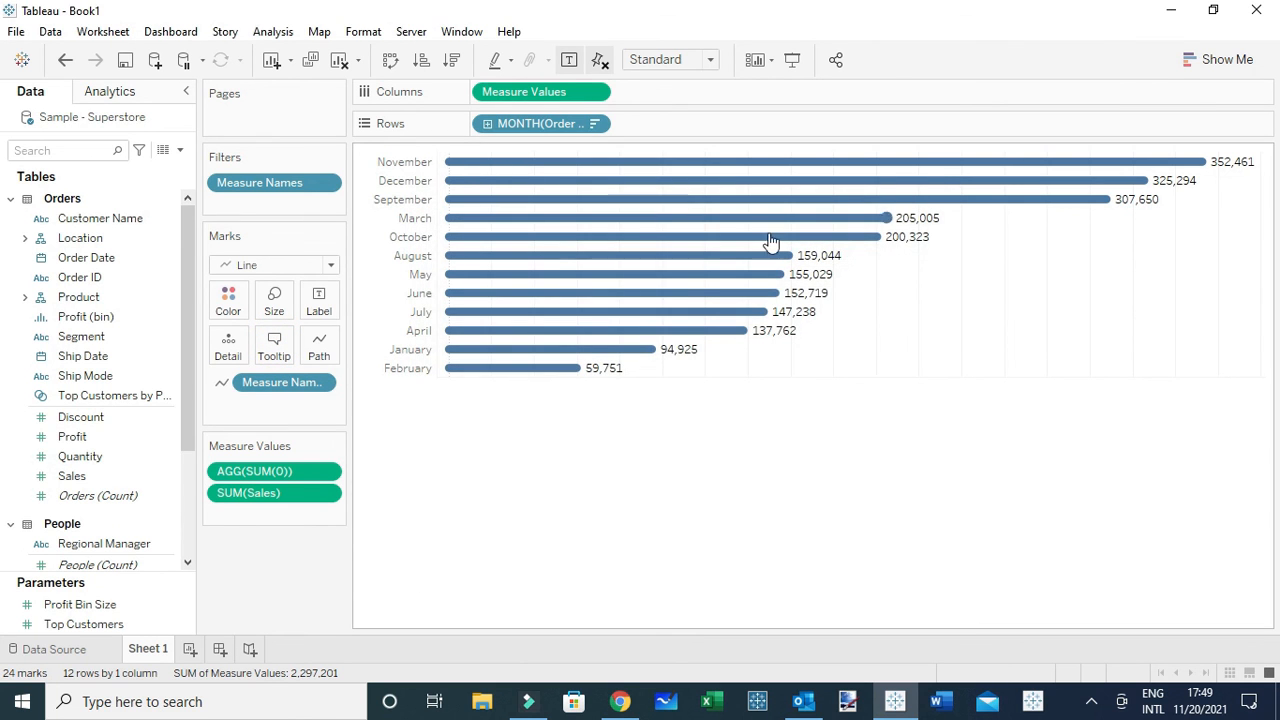